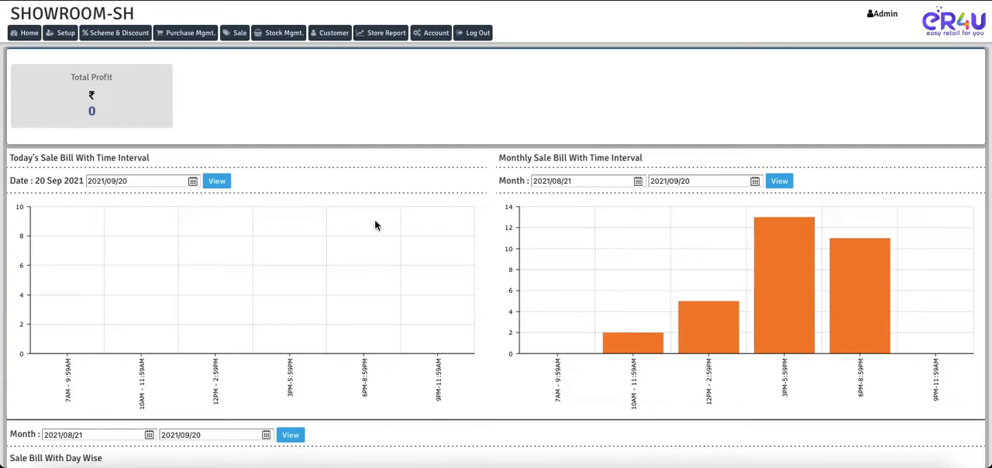
Open the Purchase Import page and generate the sample import file.
{"action": "left_click", "coordinate": [185, 37]}
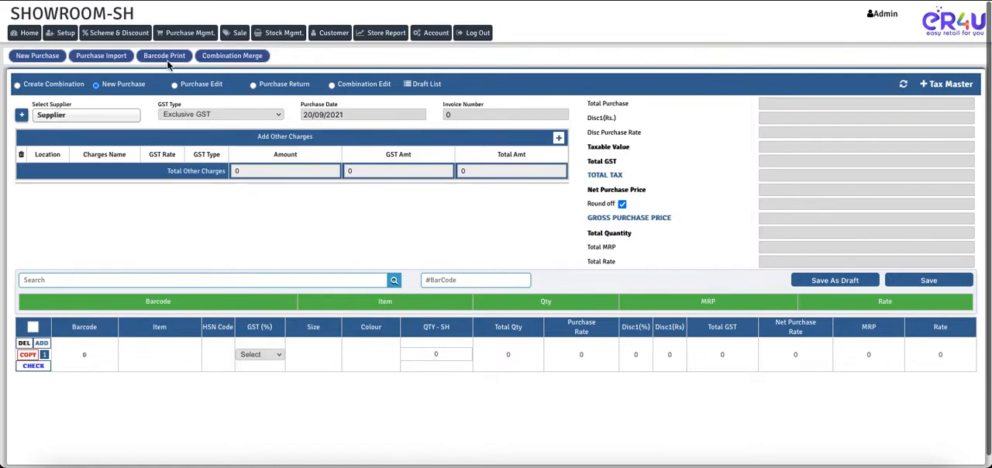
{"action": "left_click", "coordinate": [98, 57]}
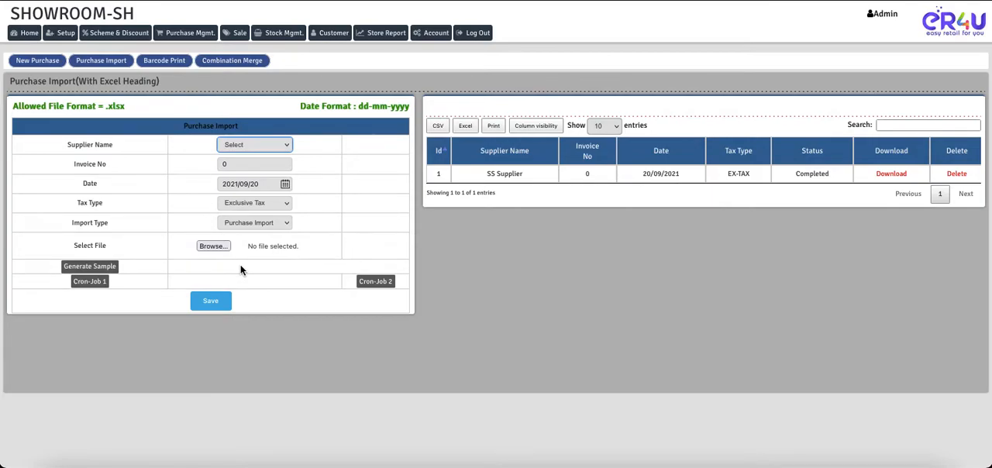
{"action": "left_click", "coordinate": [93, 270]}
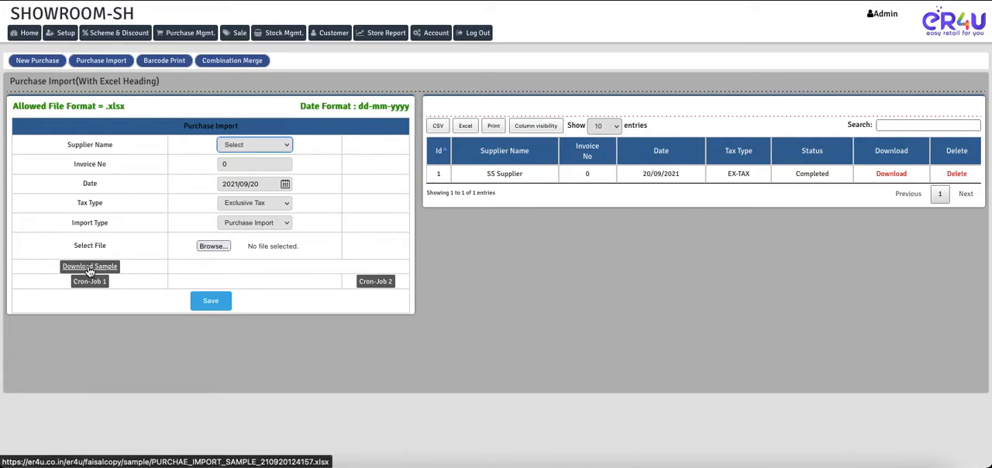
Download the generated purchase import sample and open it in LibreOffice with the whole sheet in view.
{"action": "left_click", "coordinate": [88, 268]}
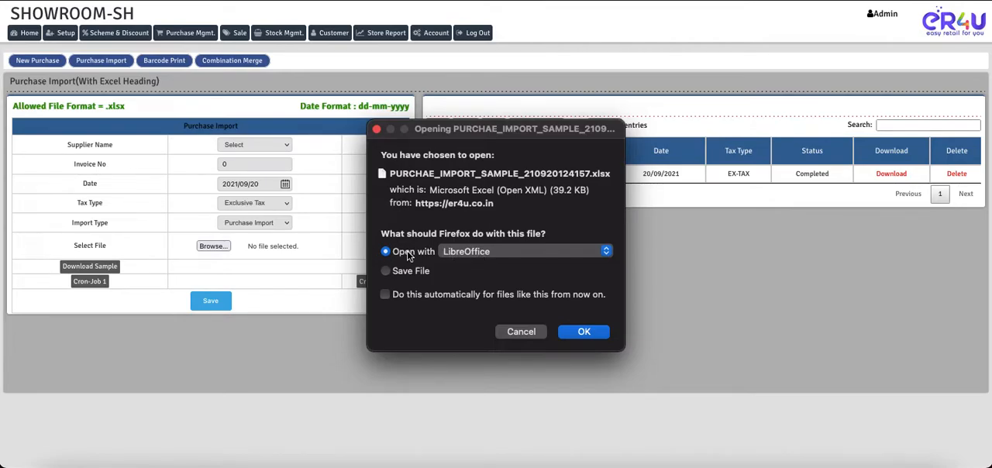
{"action": "left_click", "coordinate": [585, 332]}
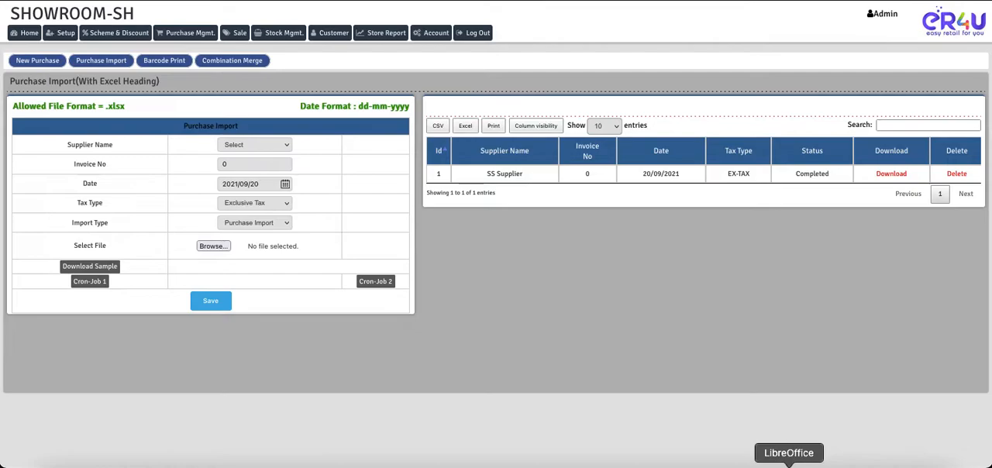
{"action": "left_click", "coordinate": [789, 464]}
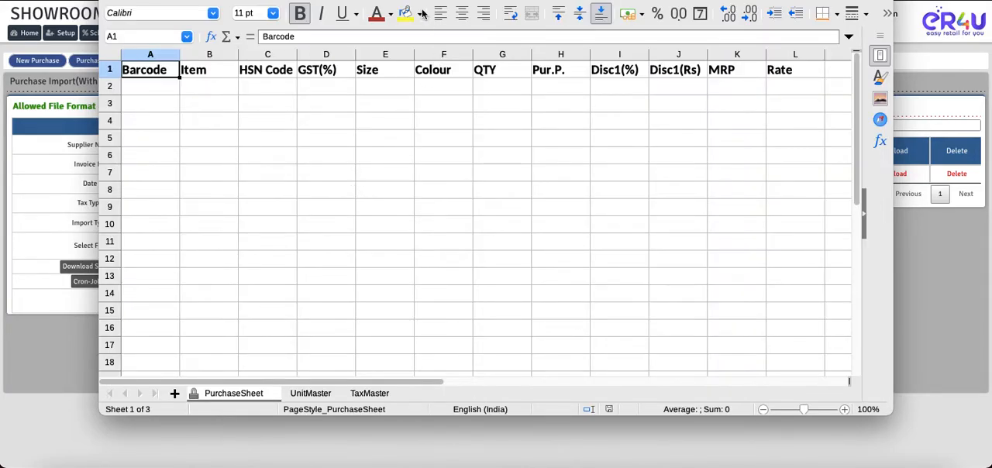
{"action": "left_click_drag", "start_coordinate": [303, 0], "coordinate": [299, 13]}
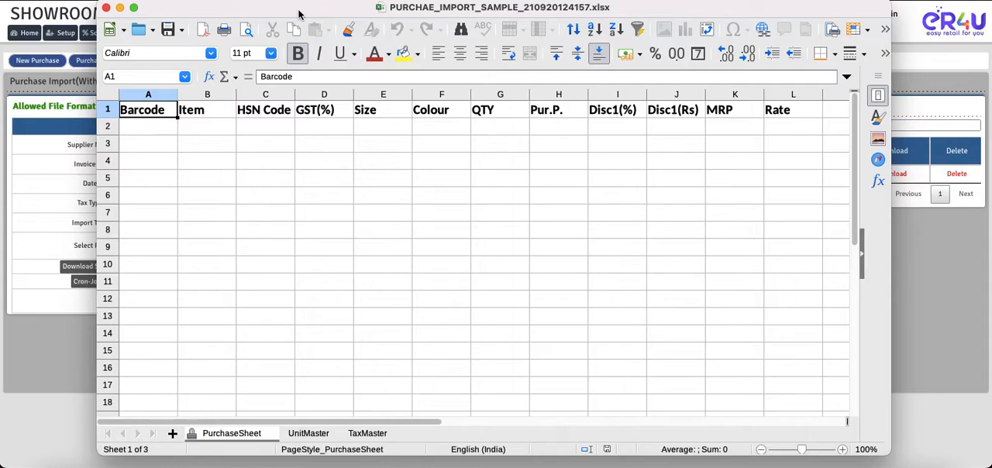
Set the GST(%) of the first item row on PurchaseSheet to GST(5).
{"action": "left_click", "coordinate": [162, 127]}
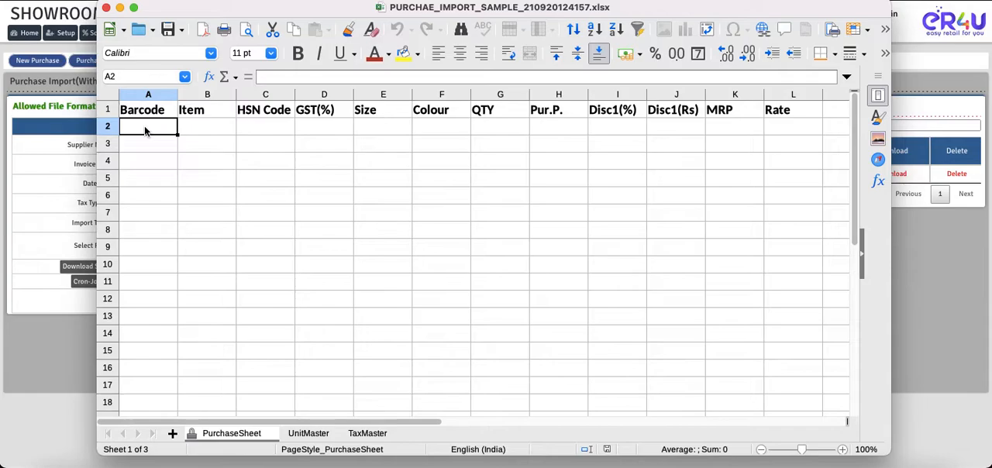
{"action": "left_click", "coordinate": [208, 130]}
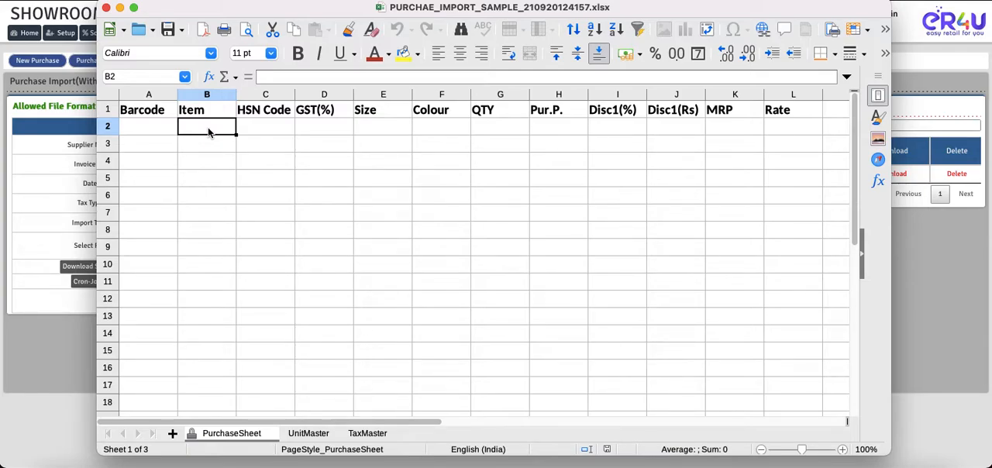
{"action": "left_click", "coordinate": [275, 133]}
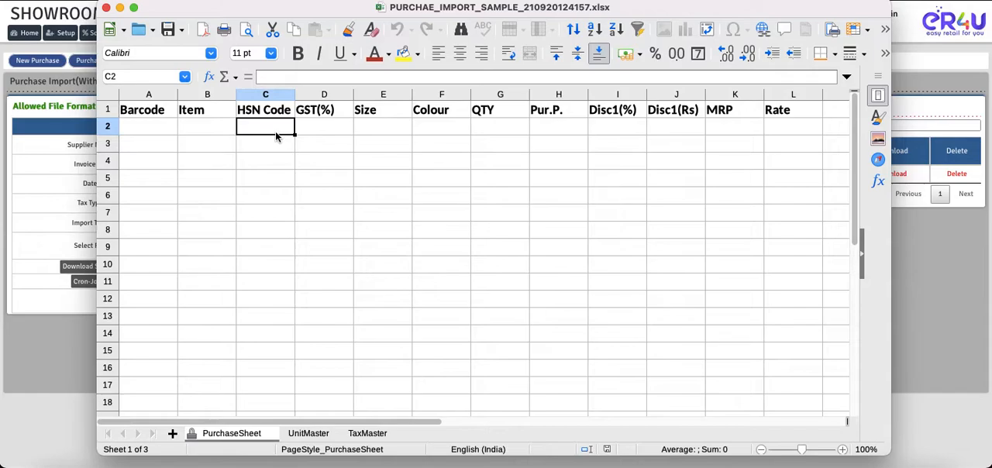
{"action": "left_click", "coordinate": [311, 130]}
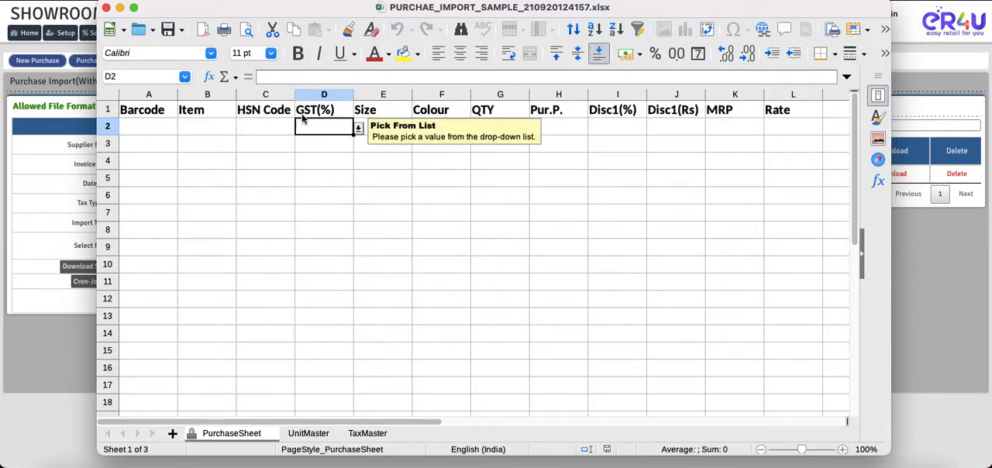
{"action": "left_click", "coordinate": [359, 130]}
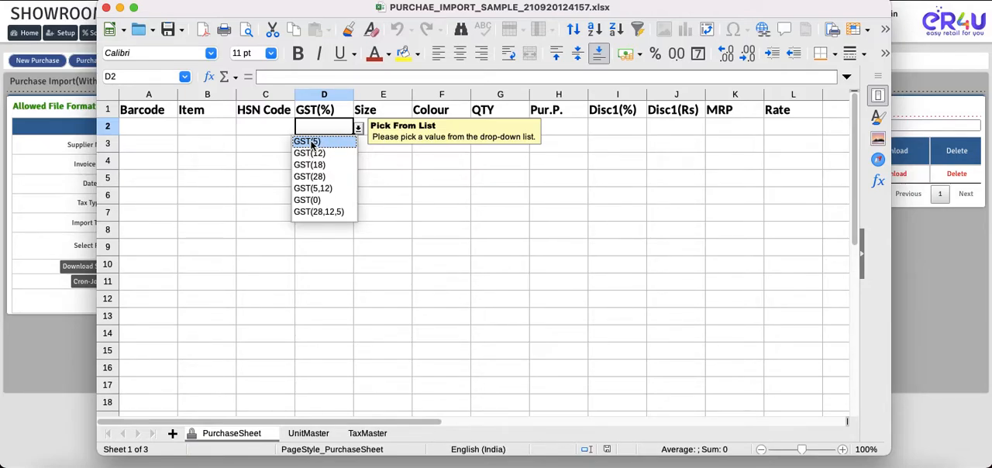
{"action": "left_click", "coordinate": [313, 143]}
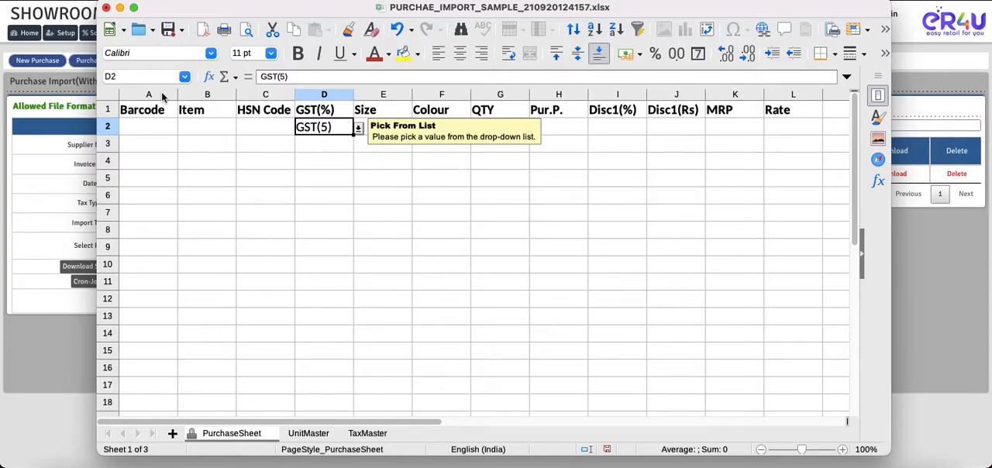
Fill in row 2 with barcode 55555, item name ItemABCD and HSN code 1234.
{"action": "left_click", "coordinate": [145, 131]}
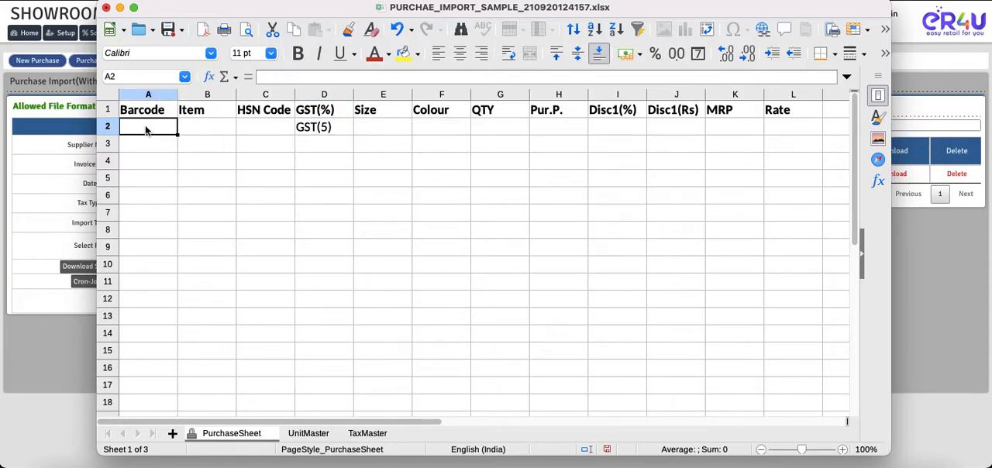
{"action": "type", "text": "55555"}
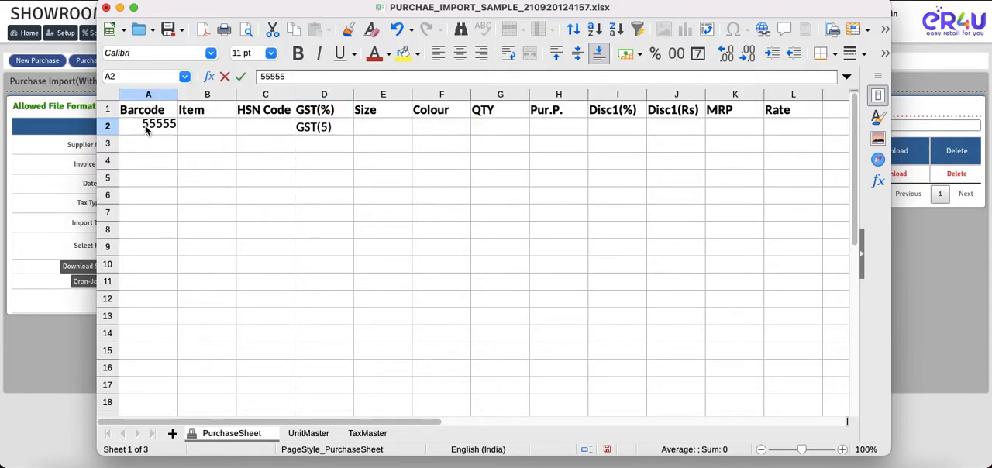
{"action": "left_click", "coordinate": [195, 126]}
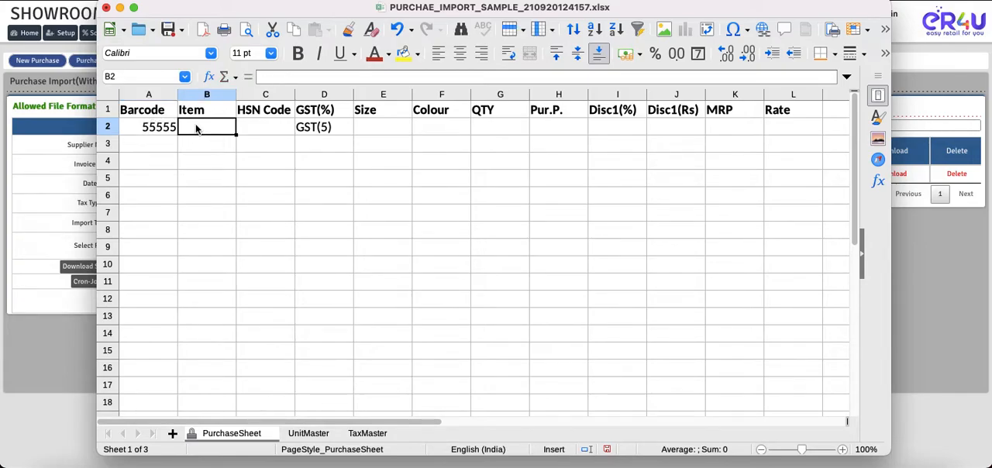
{"action": "type", "text": "ItemA"}
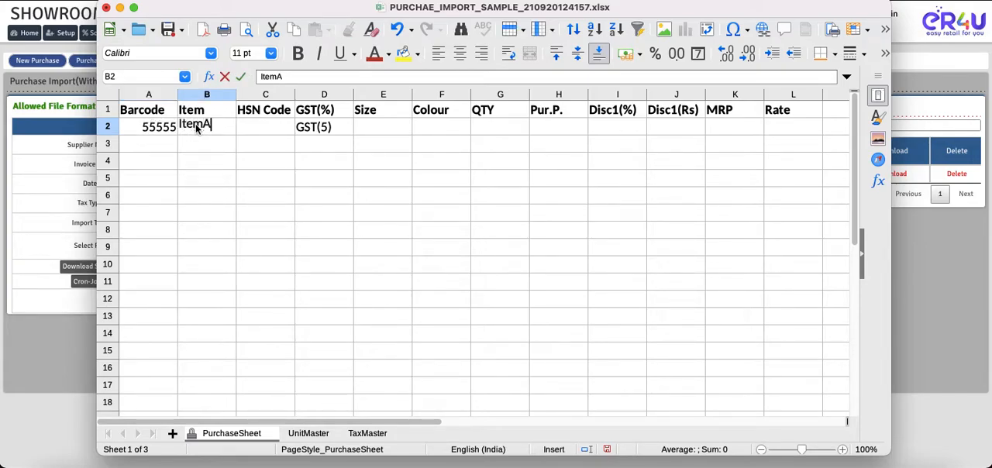
{"action": "type", "text": "BCD"}
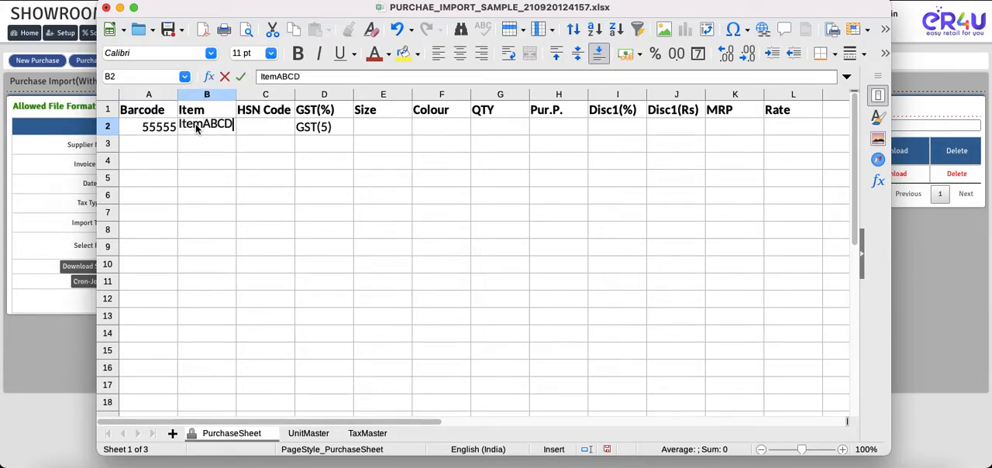
{"action": "left_click", "coordinate": [250, 127]}
{"action": "type", "text": "1234"}
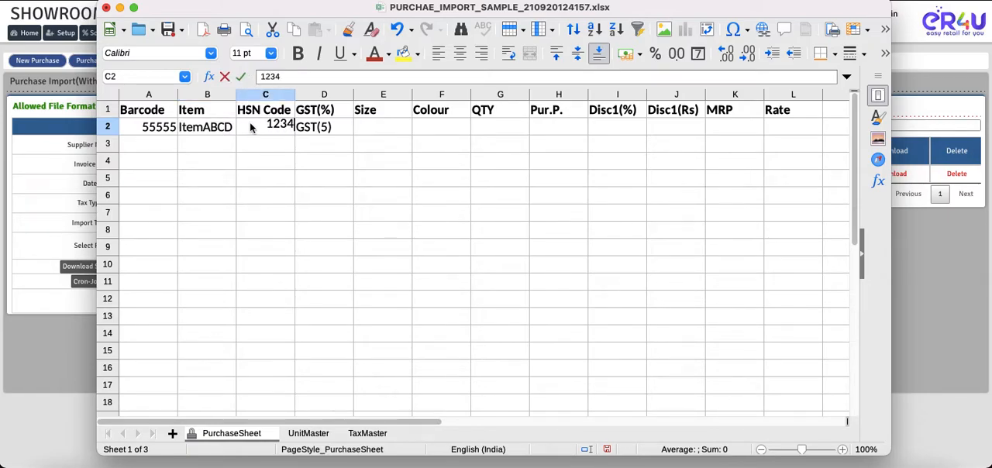
Enter size L, colour White and quantity 10 for ItemABCD in row 2.
{"action": "left_click", "coordinate": [384, 128]}
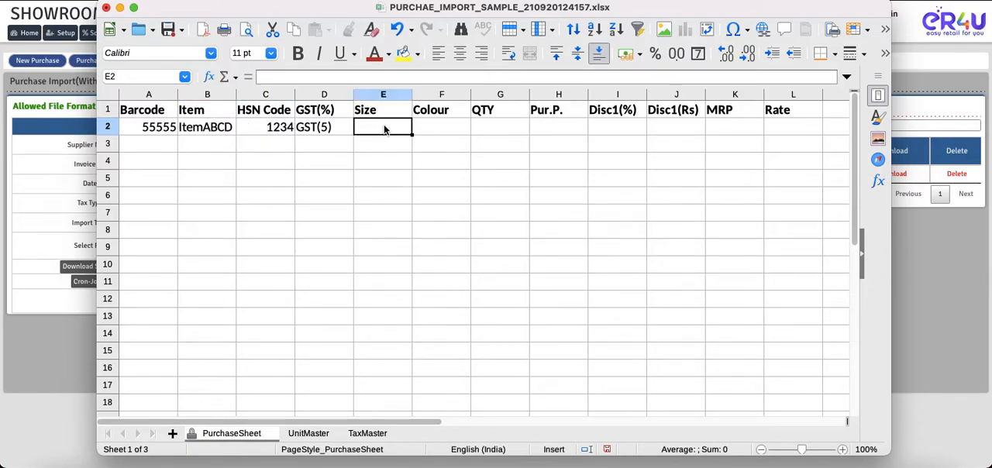
{"action": "type", "text": "L"}
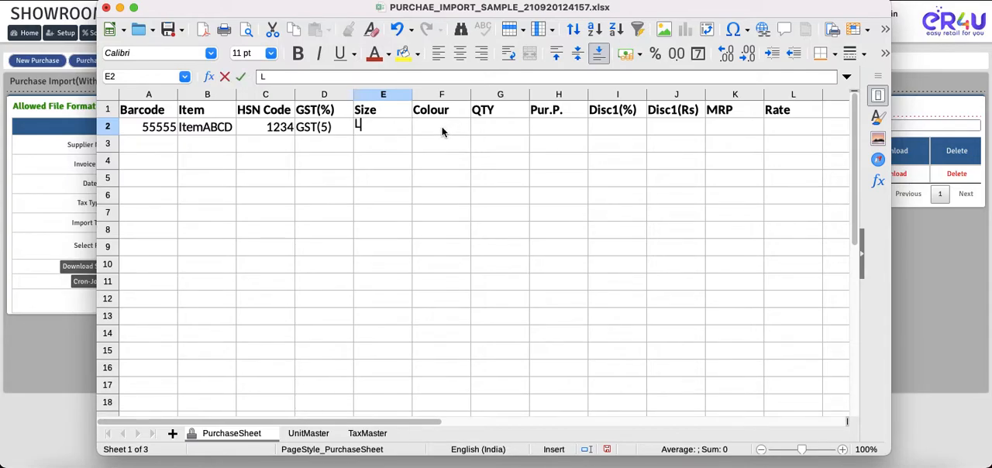
{"action": "left_click", "coordinate": [443, 130]}
{"action": "type", "text": "White"}
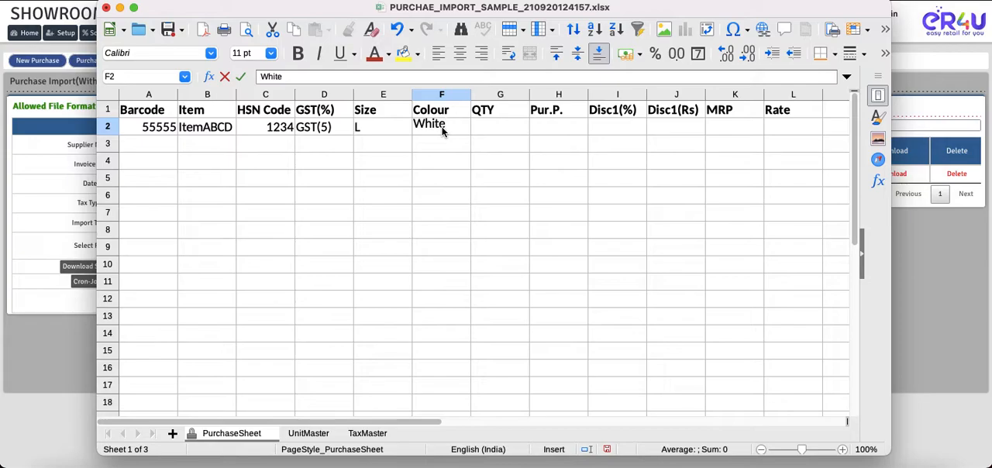
{"action": "key", "text": "Tab"}
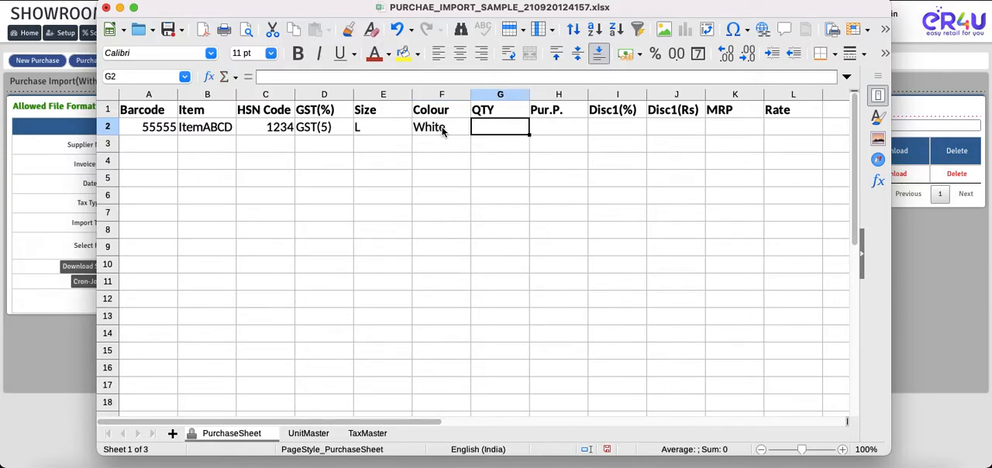
{"action": "type", "text": "10"}
Enter a purchase price of 100 and a Disc1(%) of 5 for ItemABCD, leaving Disc1(Rs) empty.
{"action": "left_click", "coordinate": [558, 134]}
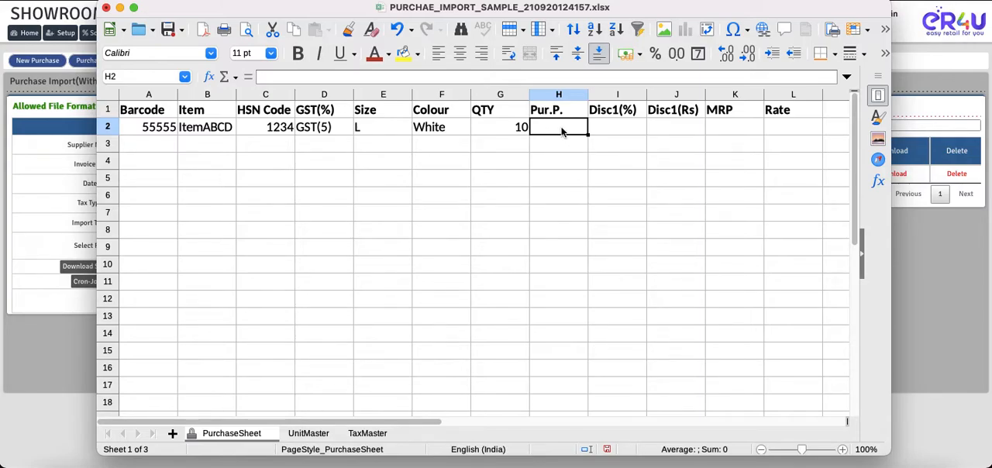
{"action": "type", "text": "1000"}
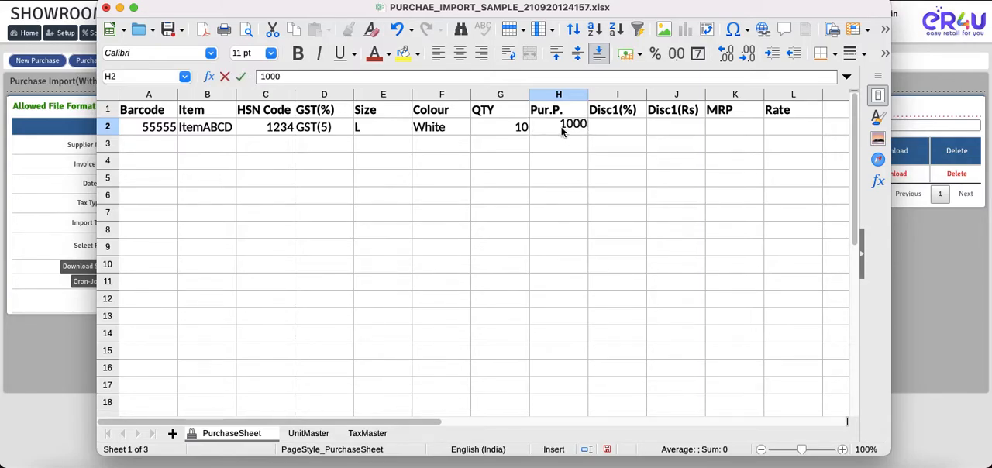
{"action": "key", "text": "BackSpace"}
{"action": "left_click", "coordinate": [620, 132]}
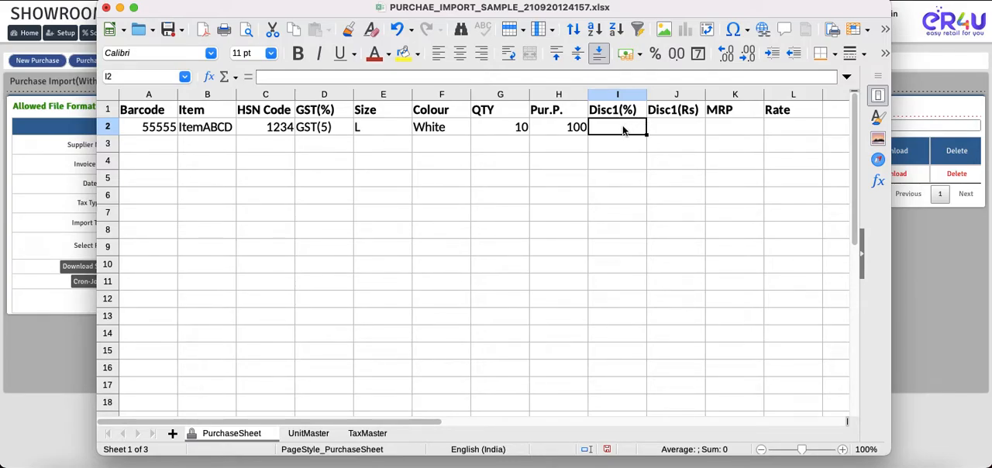
{"action": "left_click", "coordinate": [668, 130]}
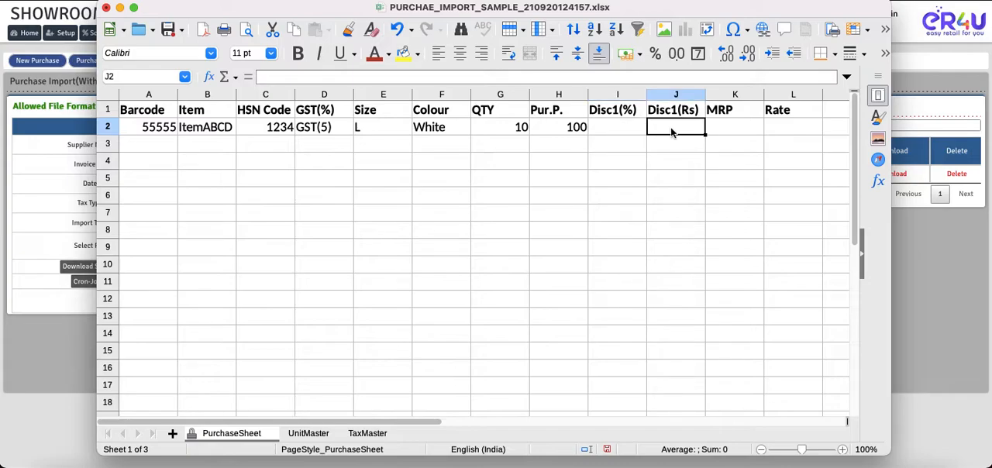
{"action": "left_click", "coordinate": [632, 136]}
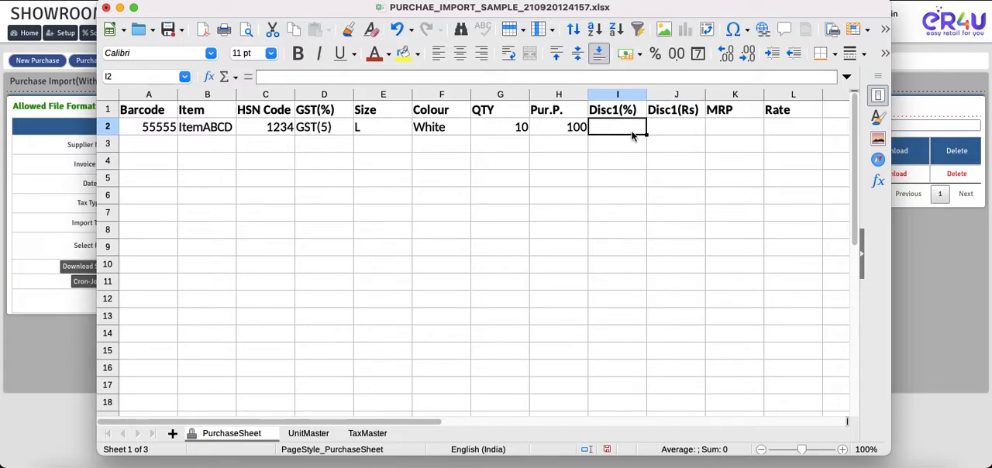
{"action": "type", "text": "5"}
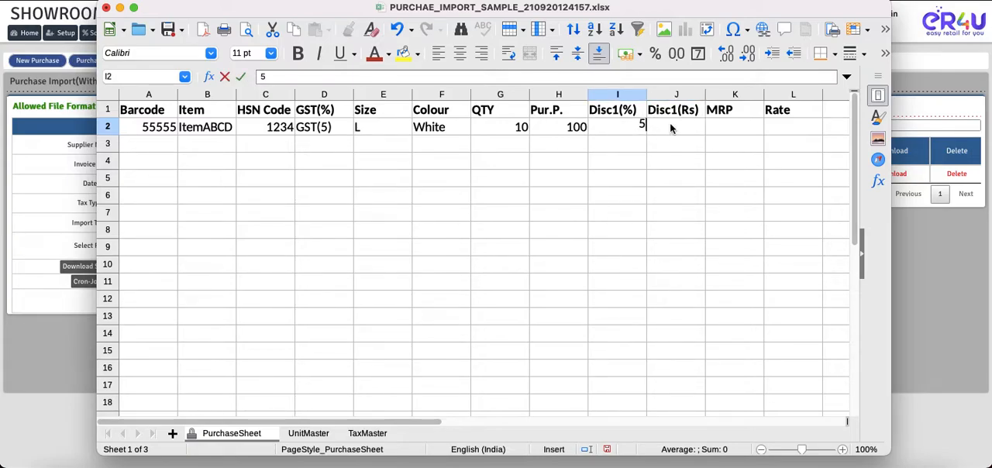
{"action": "left_click", "coordinate": [670, 129]}
Enter an MRP of 150 and a rate of 145.50 for ItemABCD in row 2.
{"action": "left_click", "coordinate": [732, 133]}
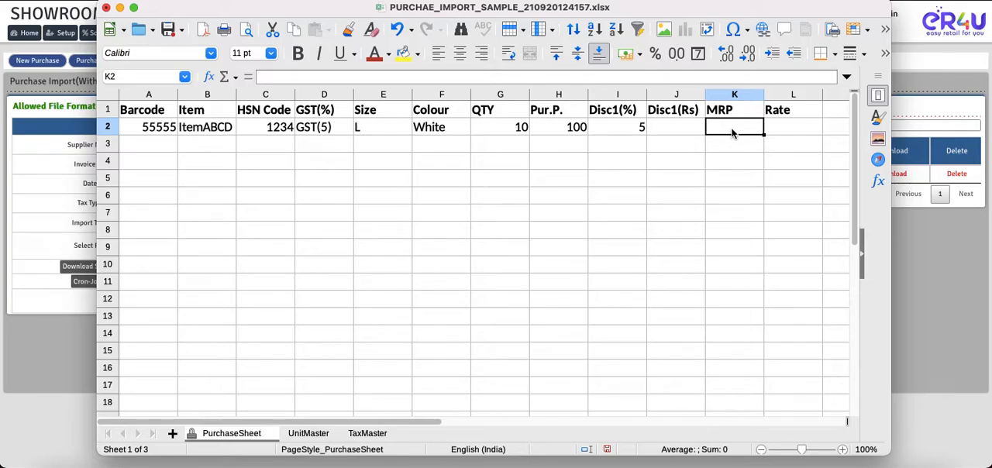
{"action": "type", "text": "150"}
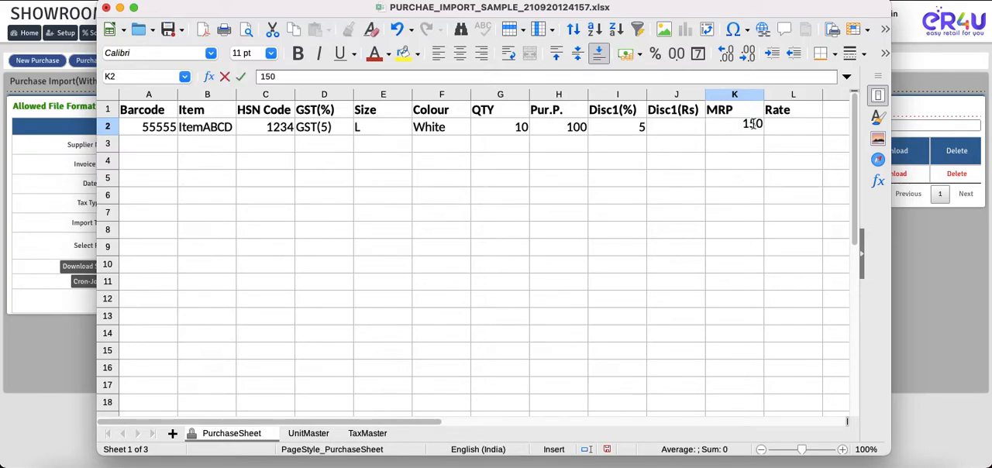
{"action": "key", "text": "Tab"}
{"action": "type", "text": "145"}
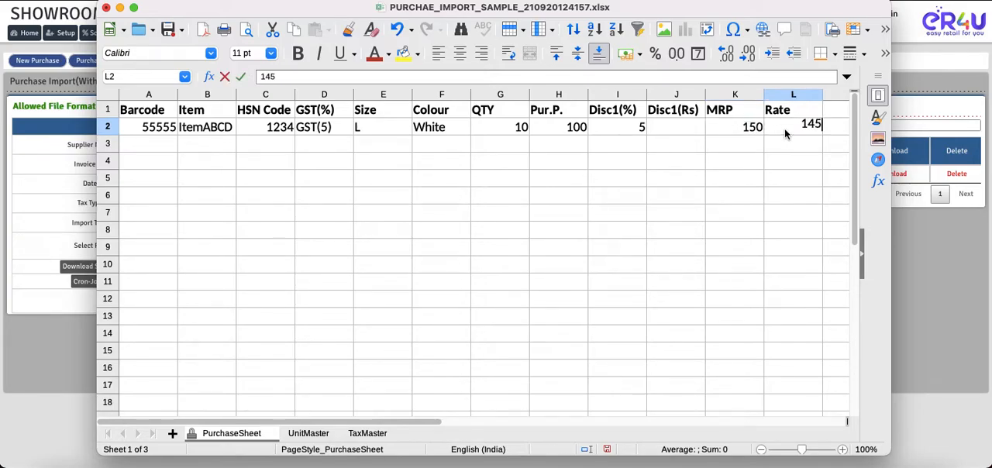
{"action": "type", "text": ".50"}
{"action": "left_click", "coordinate": [544, 194]}
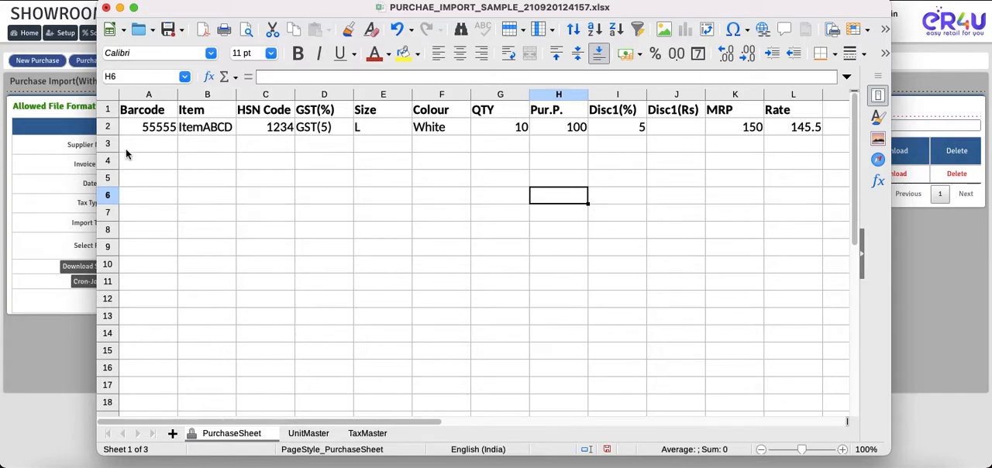
Enter the item name Item 22 and HSN code 1234 in row 3, leaving the barcode empty.
{"action": "left_click", "coordinate": [197, 151]}
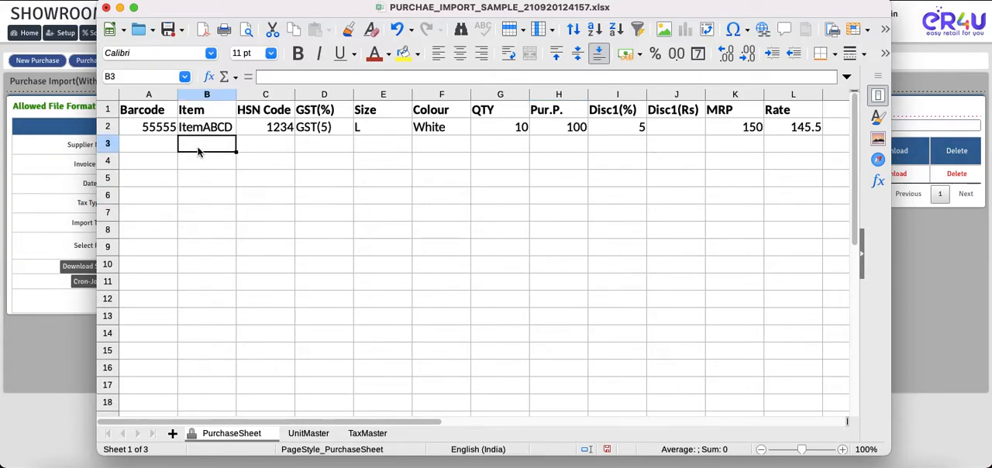
{"action": "type", "text": "item 22"}
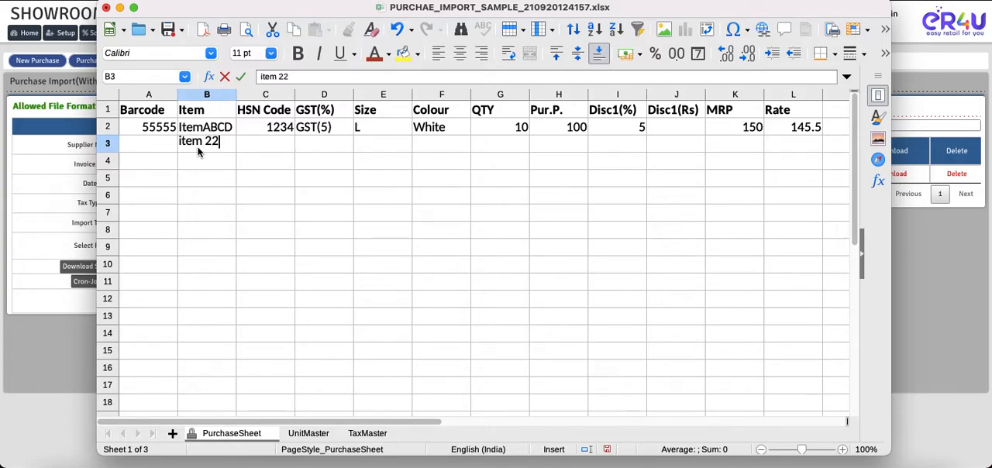
{"action": "left_click", "coordinate": [265, 147]}
{"action": "type", "text": "1234"}
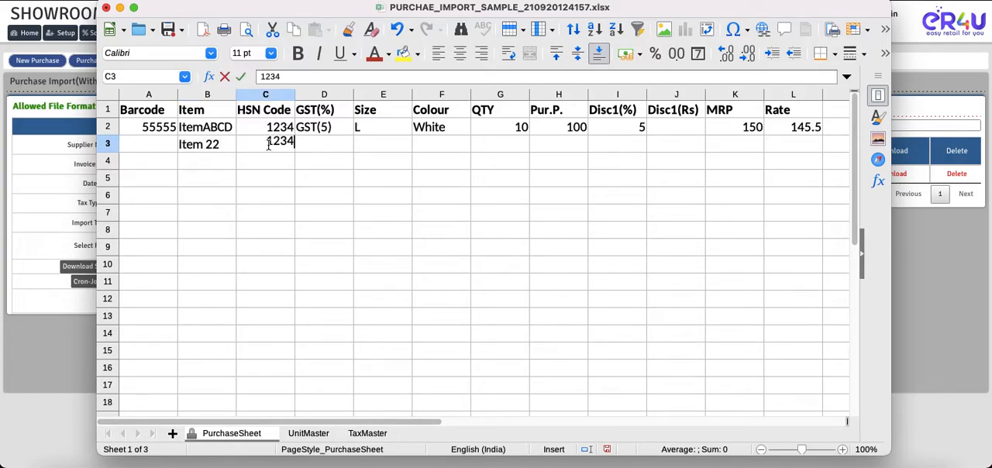
Choose GST(18) as the GST(%) value for Item 22 in row 3.
{"action": "left_click", "coordinate": [319, 144]}
{"action": "left_click", "coordinate": [359, 147]}
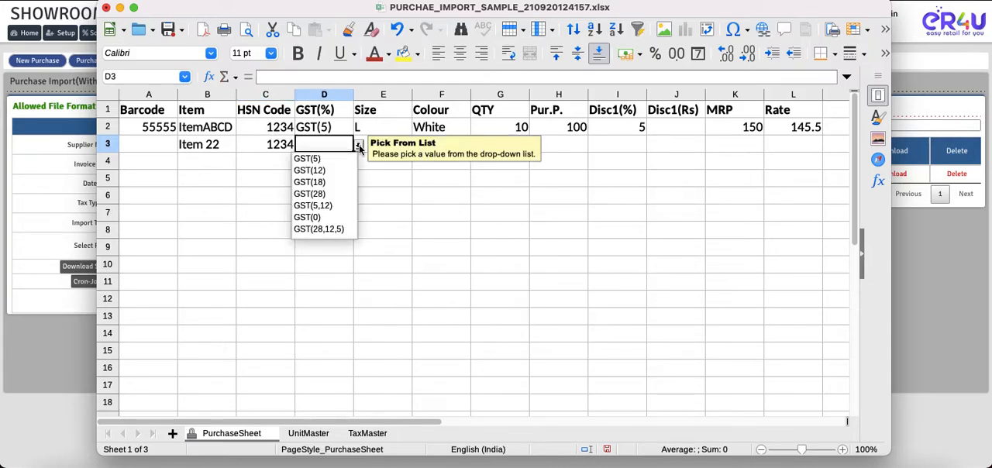
{"action": "left_click", "coordinate": [329, 183]}
{"action": "left_click", "coordinate": [356, 194]}
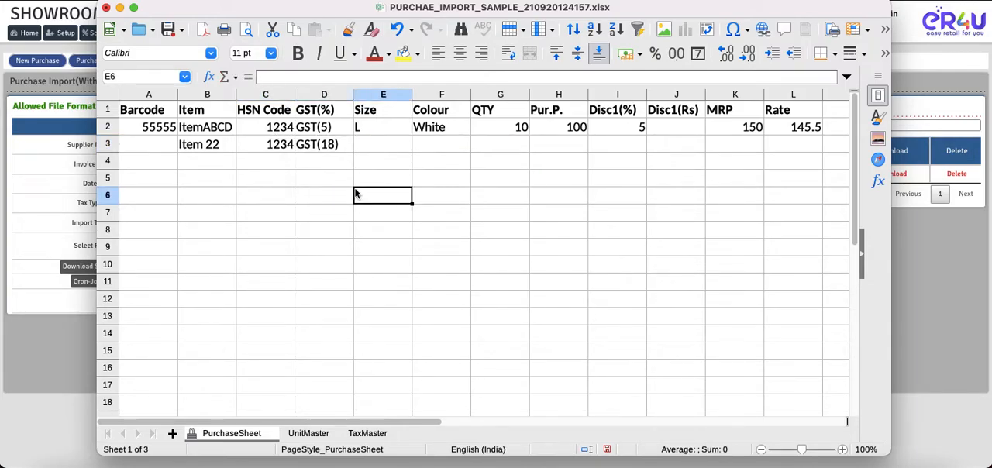
Enter a quantity of 20 and a purchase price of 25 for Item 22, leaving size, colour and Disc1(%) empty.
{"action": "left_click", "coordinate": [508, 150]}
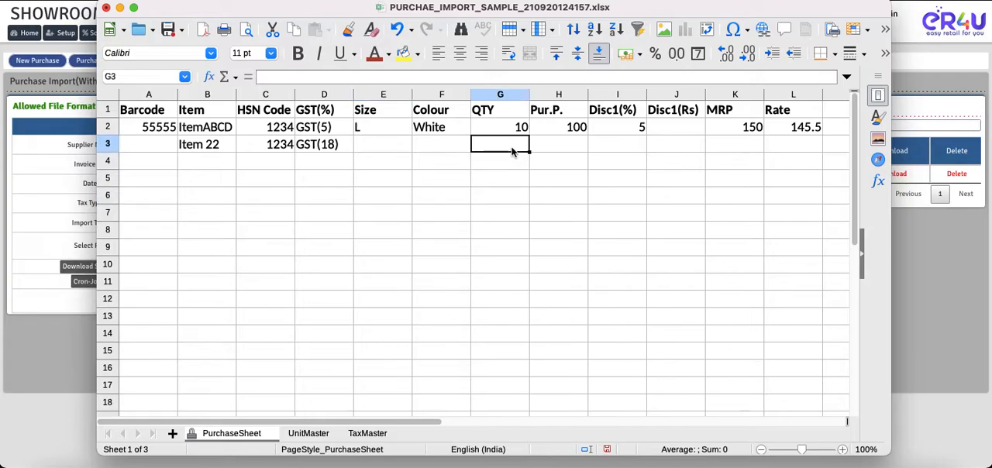
{"action": "type", "text": "20"}
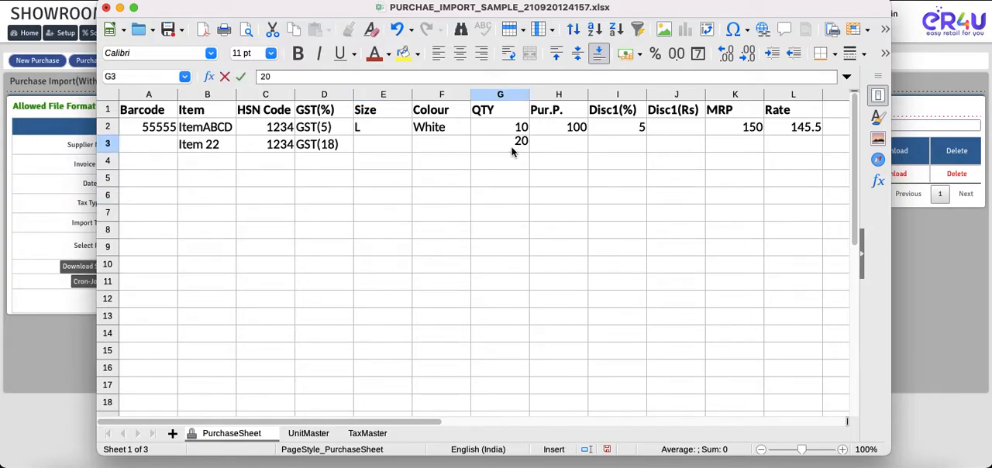
{"action": "left_click", "coordinate": [558, 153]}
{"action": "type", "text": "25"}
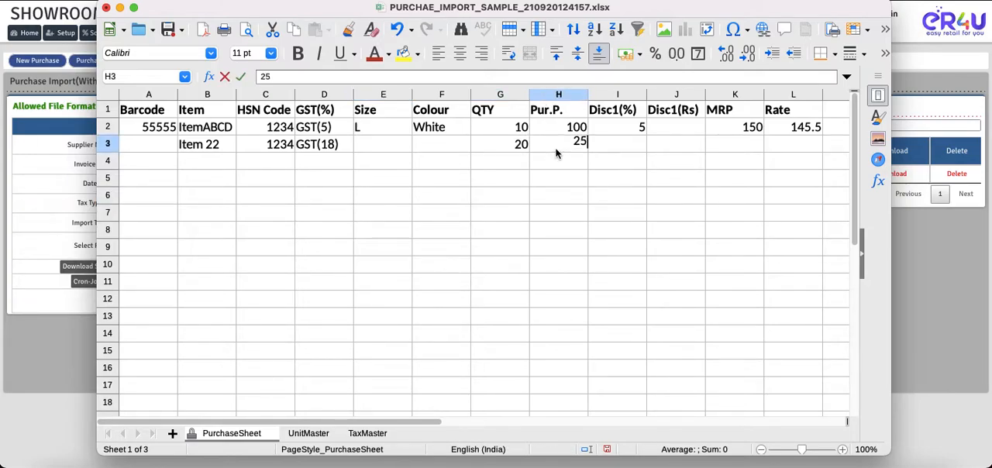
{"action": "left_click", "coordinate": [620, 145]}
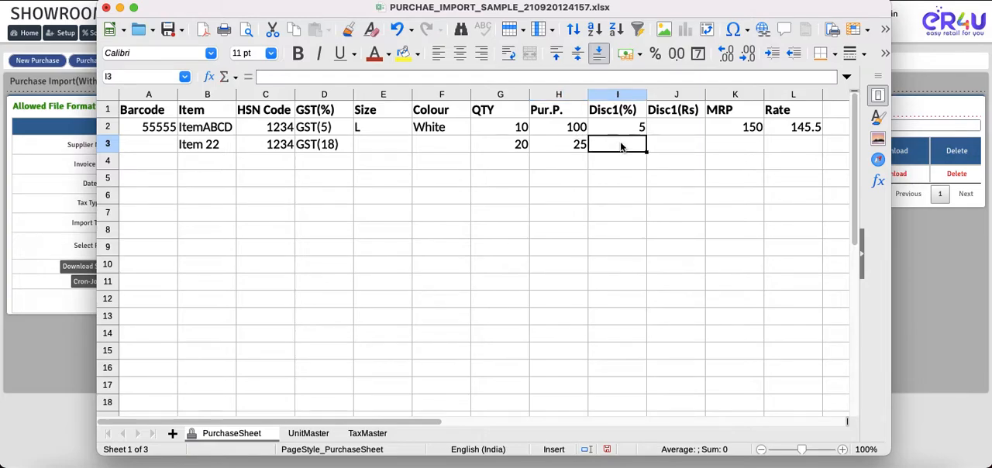
Enter an MRP of 50 and a rate of 50 for Item 22 in row 3.
{"action": "left_click", "coordinate": [737, 152]}
{"action": "type", "text": "50"}
{"action": "left_click", "coordinate": [795, 145]}
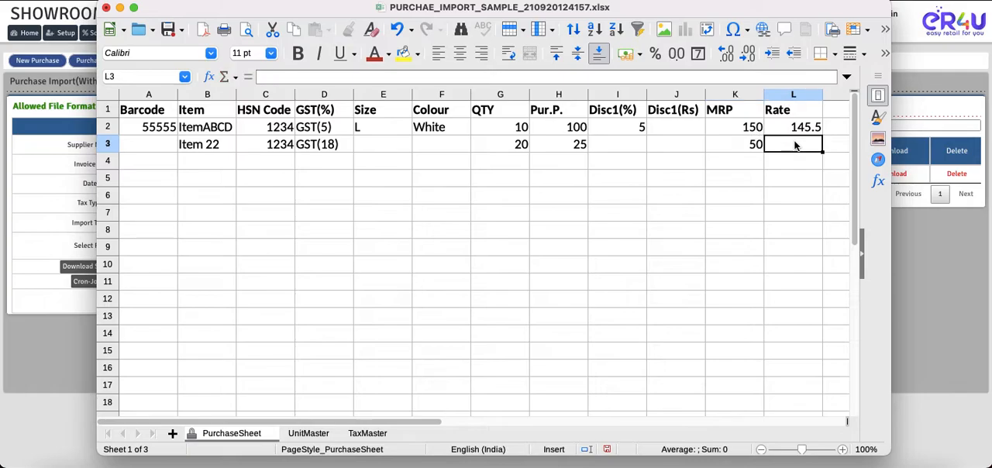
{"action": "type", "text": "50"}
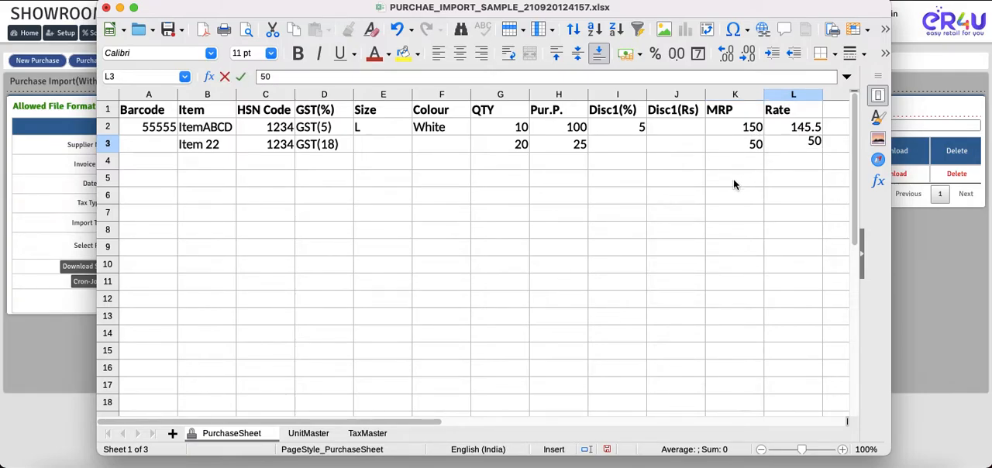
{"action": "left_click", "coordinate": [735, 179]}
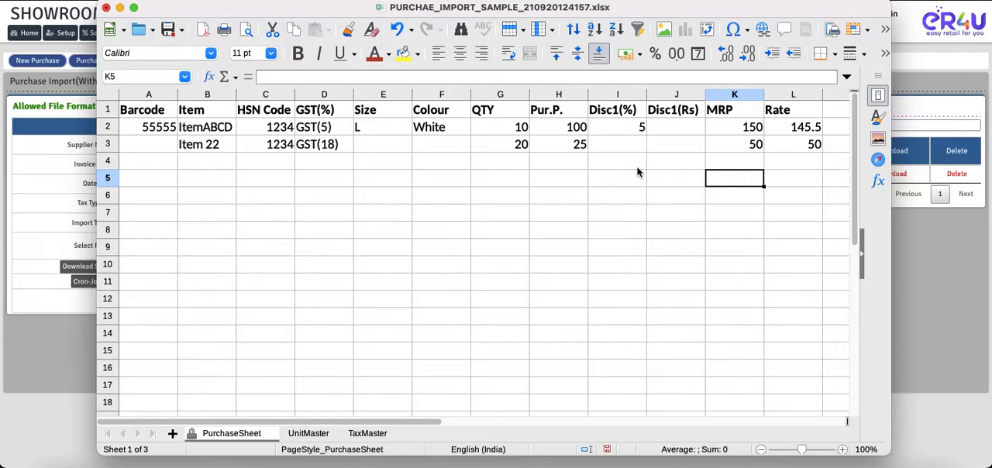
Save a copy of the workbook to the Desktop in Excel 2007–365 format, allowing Desktop folder access, and close the spreadsheet.
{"action": "left_click", "coordinate": [182, 32]}
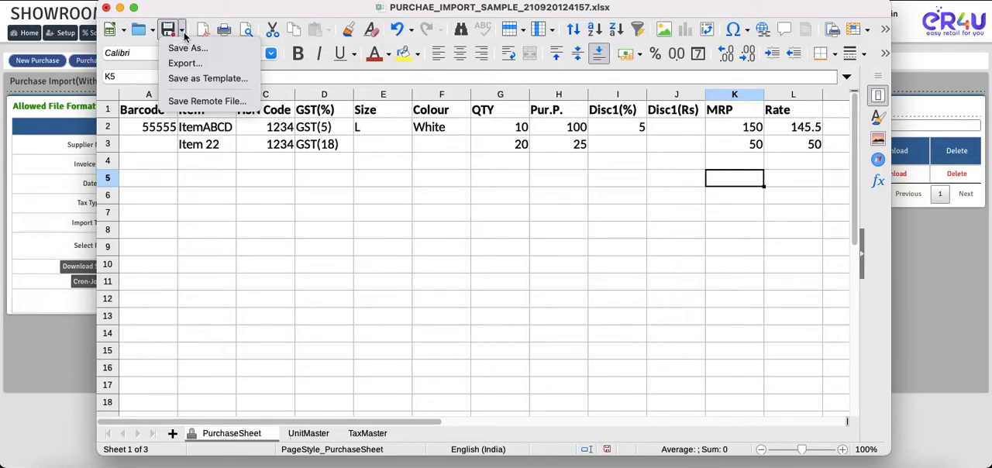
{"action": "left_click", "coordinate": [189, 48]}
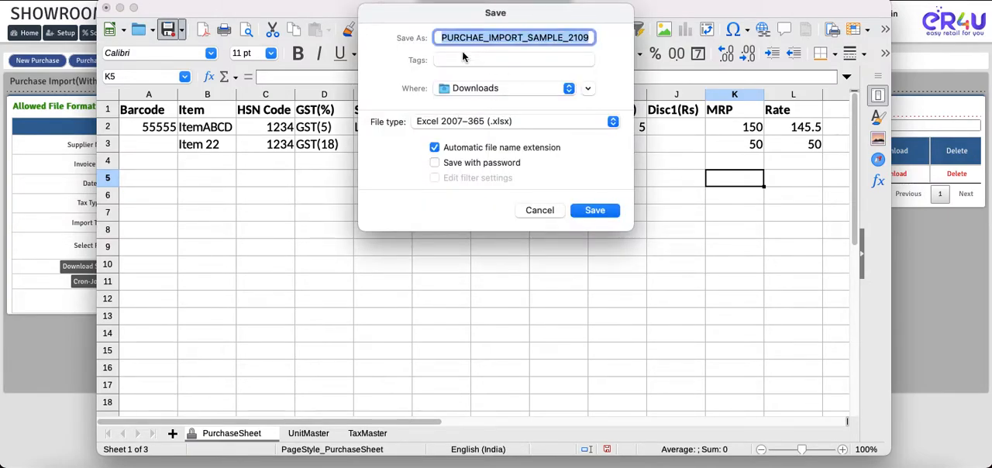
{"action": "left_click", "coordinate": [518, 90]}
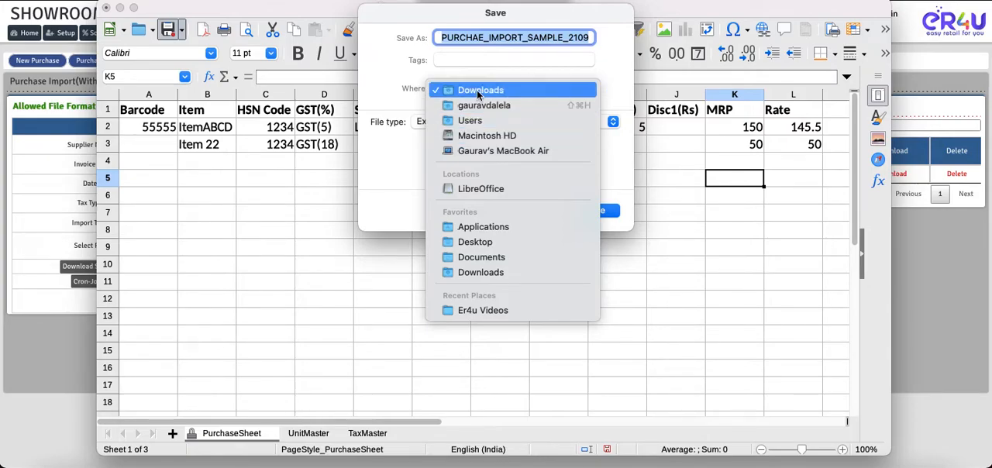
{"action": "left_click", "coordinate": [480, 242]}
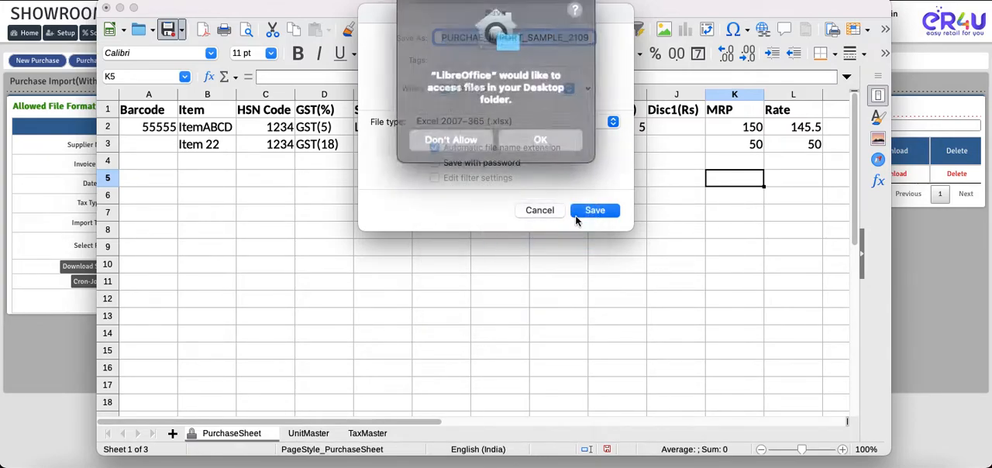
{"action": "left_click", "coordinate": [538, 139]}
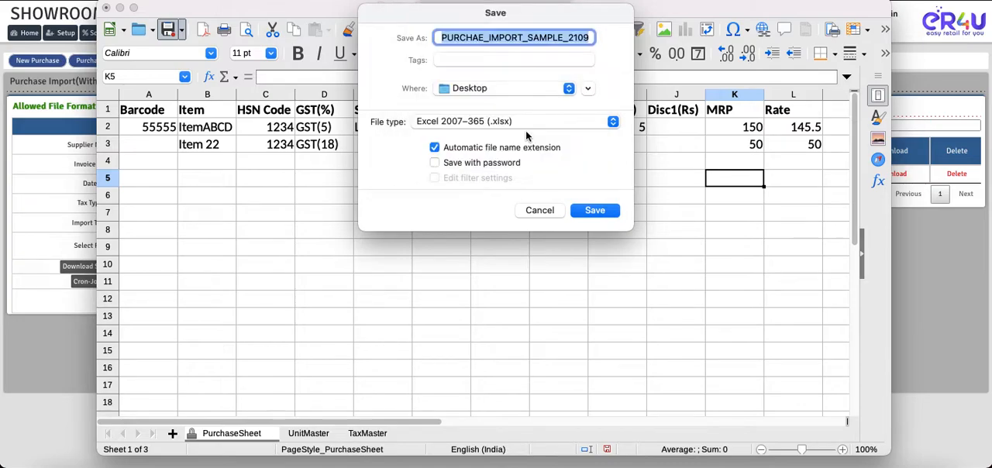
{"action": "left_click", "coordinate": [595, 211]}
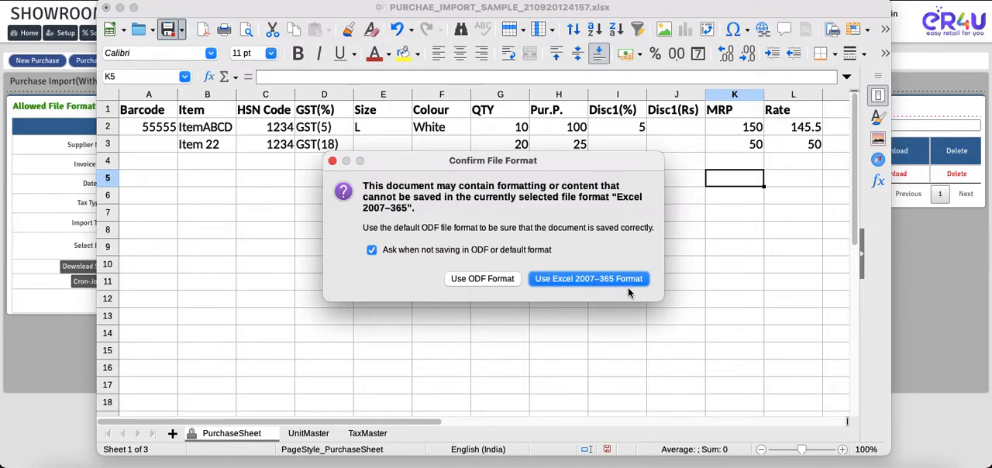
{"action": "left_click", "coordinate": [583, 283]}
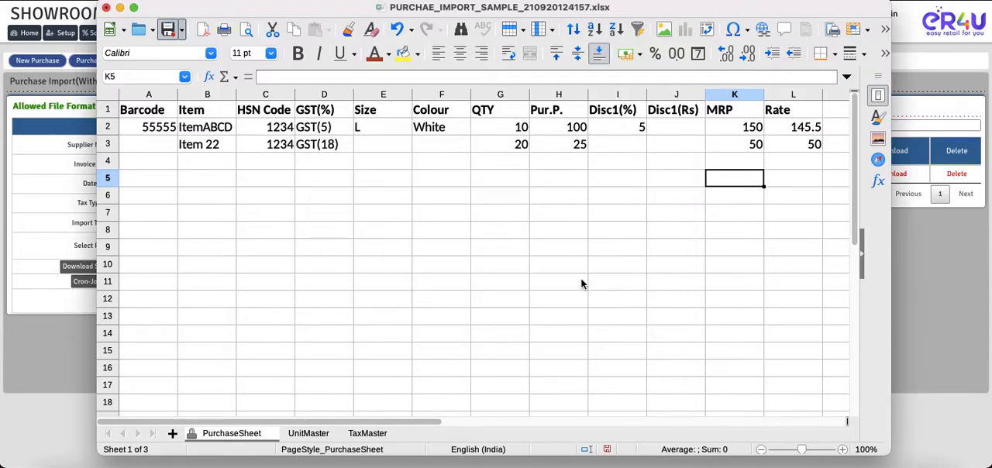
{"action": "left_click", "coordinate": [107, 8]}
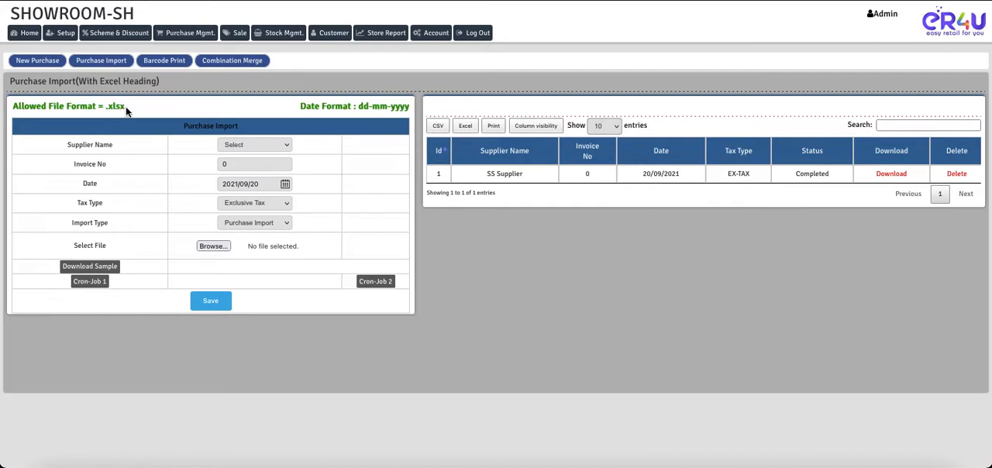
Check the allowed file format and date format notes above the Purchase Import form.
{"action": "left_click_drag", "start_coordinate": [126, 106], "coordinate": [37, 110]}
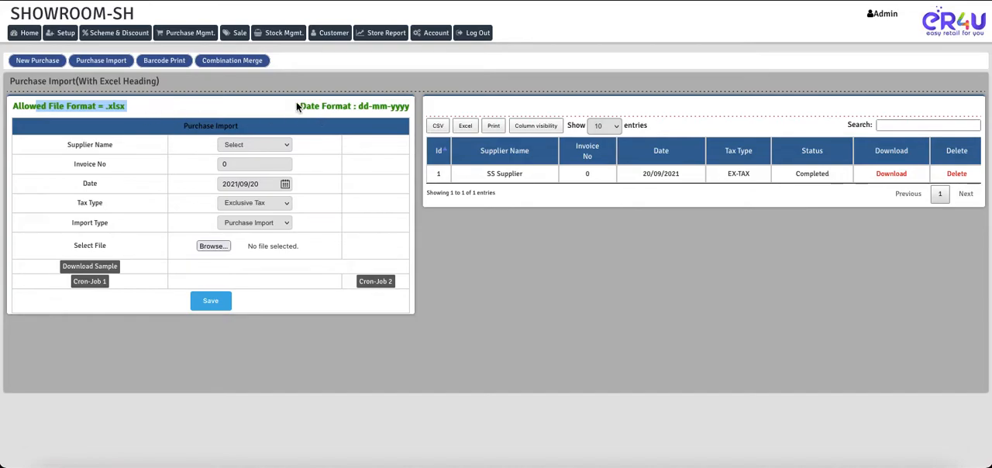
{"action": "left_click_drag", "start_coordinate": [297, 107], "coordinate": [408, 108]}
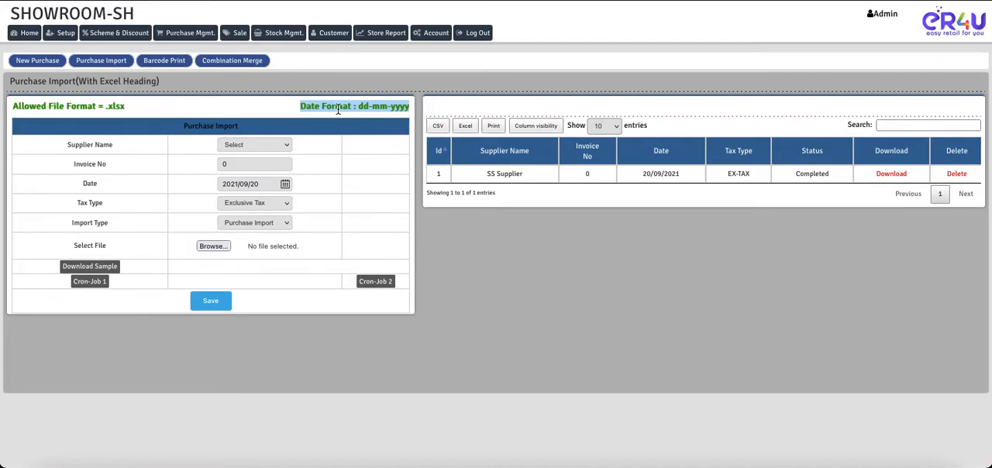
{"action": "left_click", "coordinate": [411, 110]}
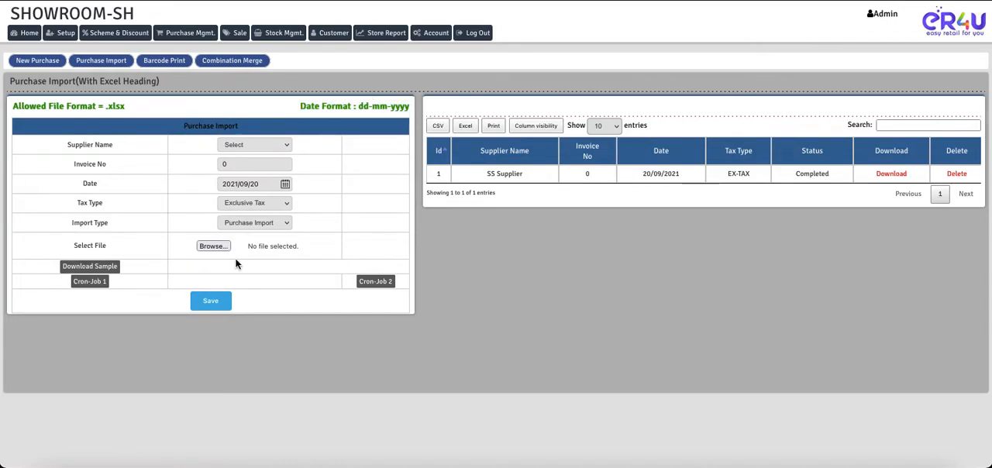
Select ABC Electronics as the supplier and enter 5555 as the invoice number in the Purchase Import form.
{"action": "left_click", "coordinate": [243, 146]}
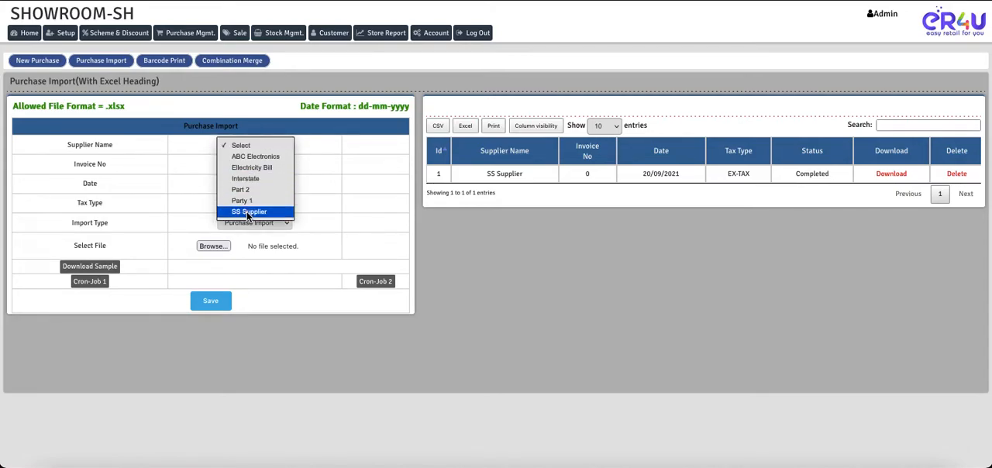
{"action": "left_click", "coordinate": [240, 157]}
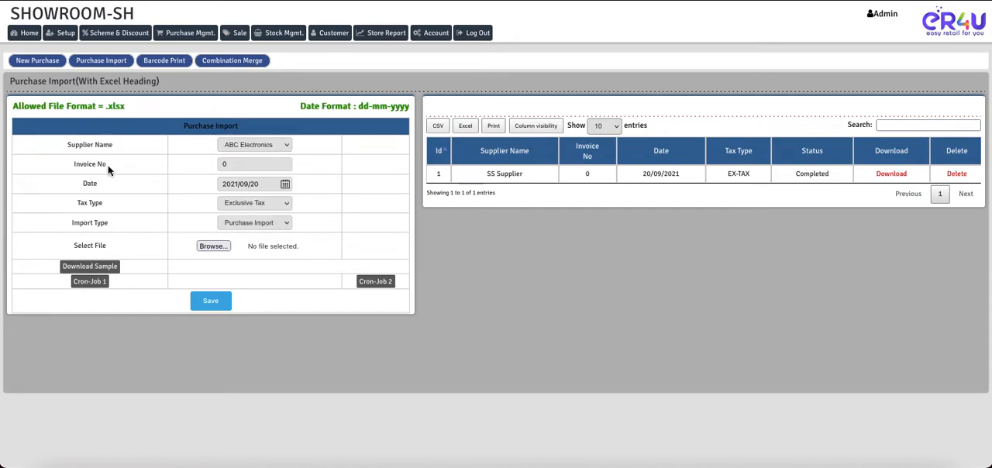
{"action": "left_click", "coordinate": [245, 166]}
{"action": "key", "text": "BackSpace"}
{"action": "type", "text": "5555"}
Keep the date at 2021/09/20, with Exclusive Tax as the tax type and Purchase Import as the import type.
{"action": "left_click", "coordinate": [285, 183]}
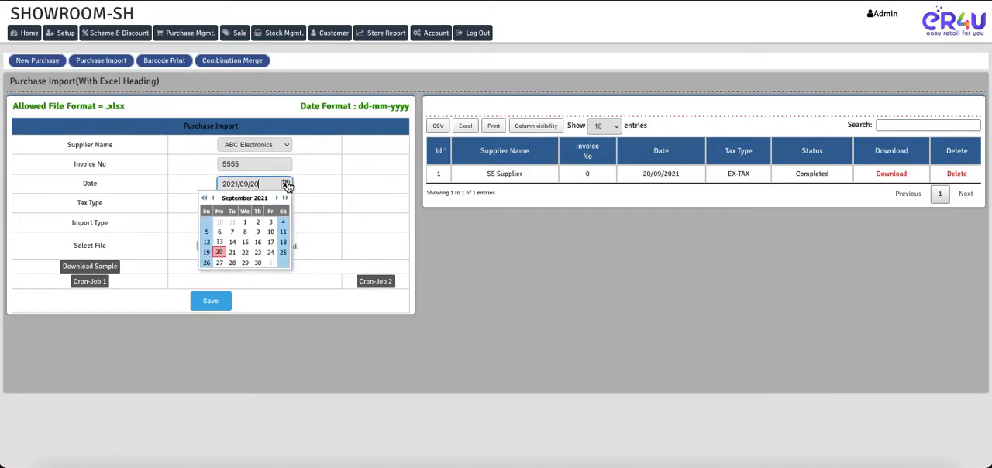
{"action": "left_click", "coordinate": [286, 185]}
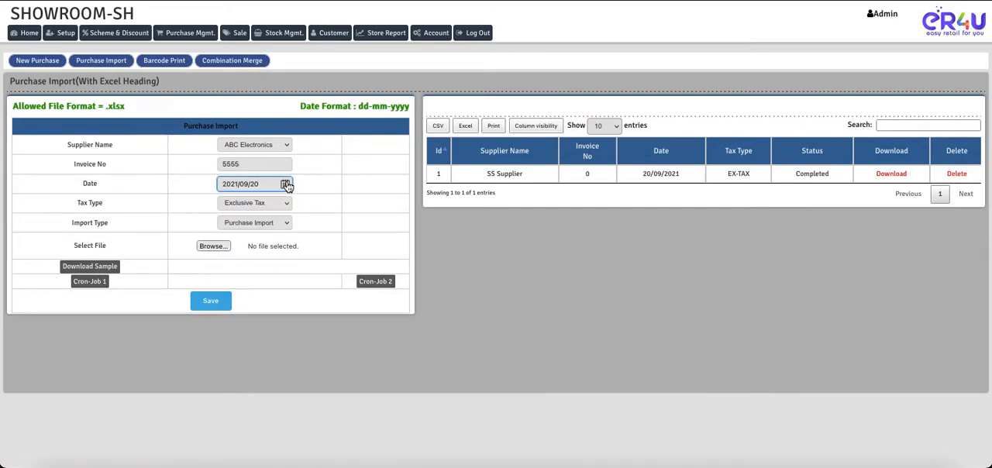
{"action": "left_click", "coordinate": [243, 202]}
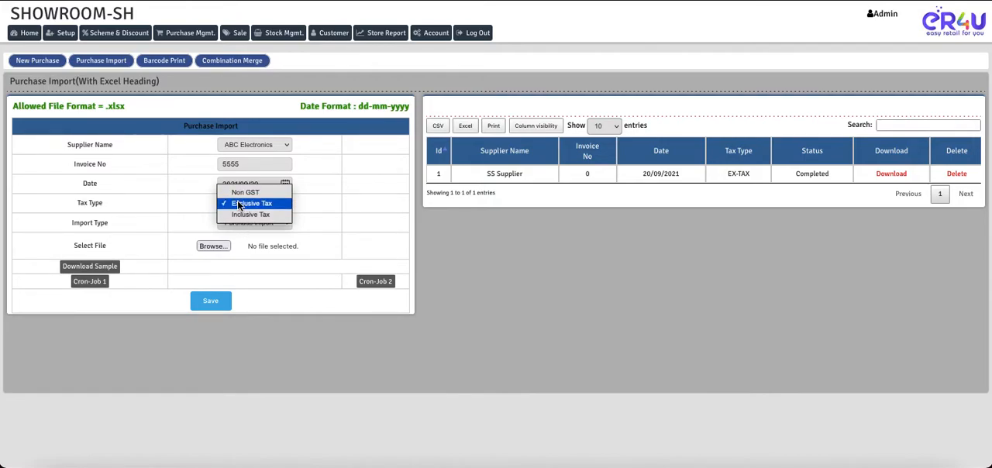
{"action": "left_click", "coordinate": [238, 203]}
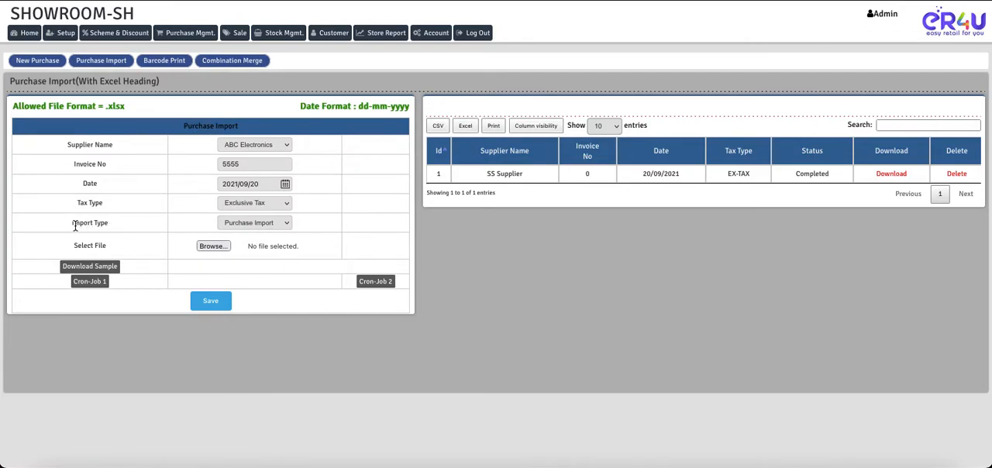
{"action": "left_click", "coordinate": [246, 226]}
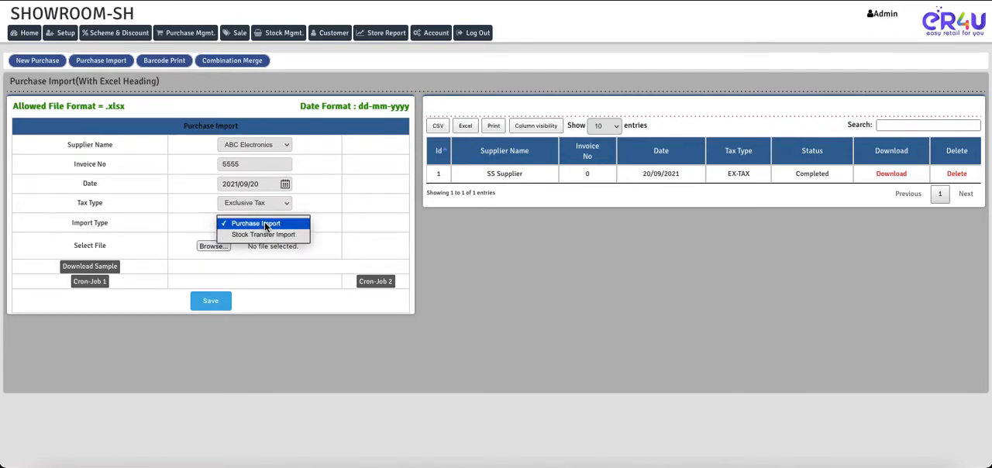
{"action": "left_click", "coordinate": [264, 221]}
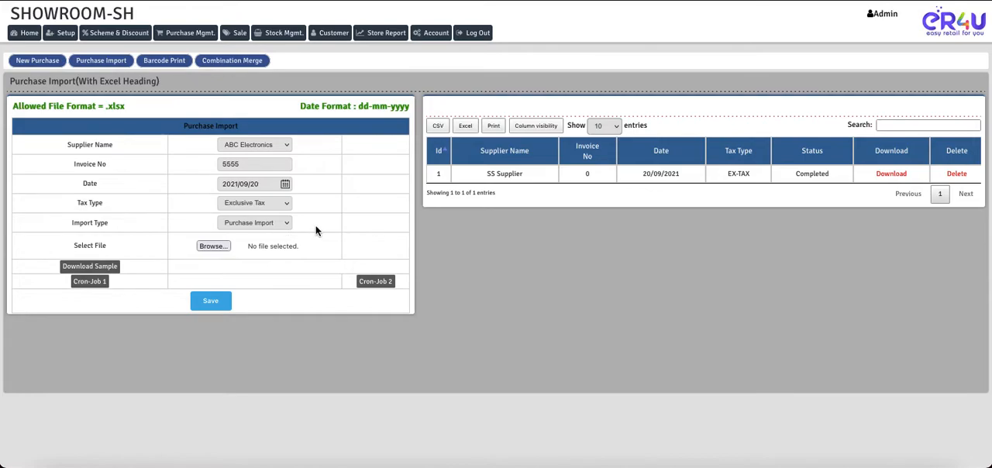
Attach PURCHAE_IMPORT_SAMPLE_210920124157.xlsx from the Desktop as the file to import.
{"action": "left_click", "coordinate": [213, 247]}
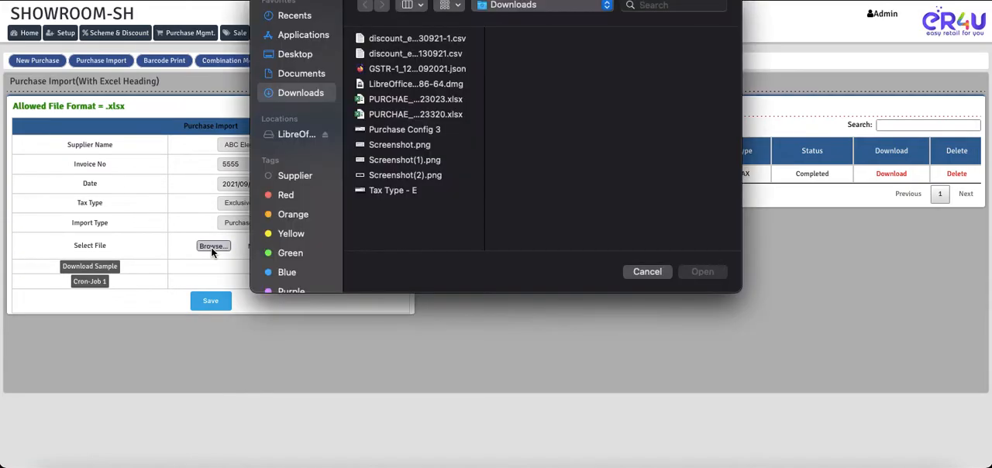
{"action": "left_click", "coordinate": [295, 54]}
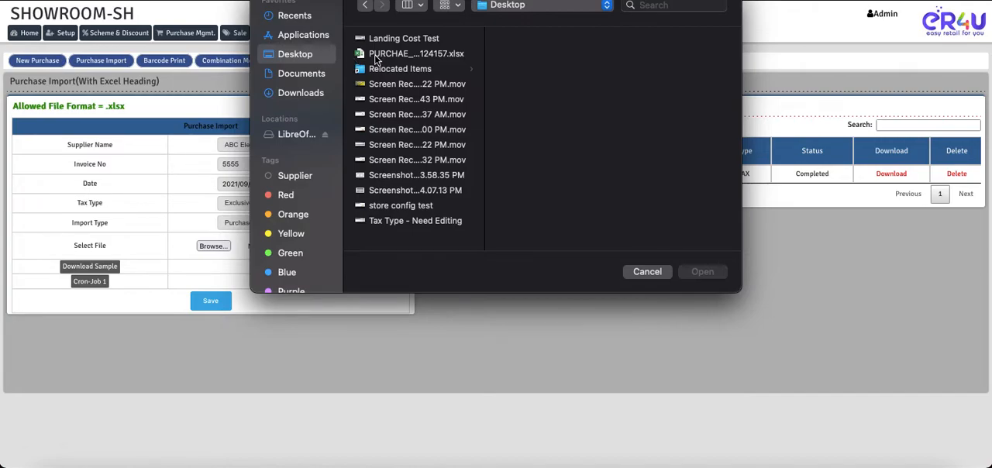
{"action": "left_click", "coordinate": [420, 54]}
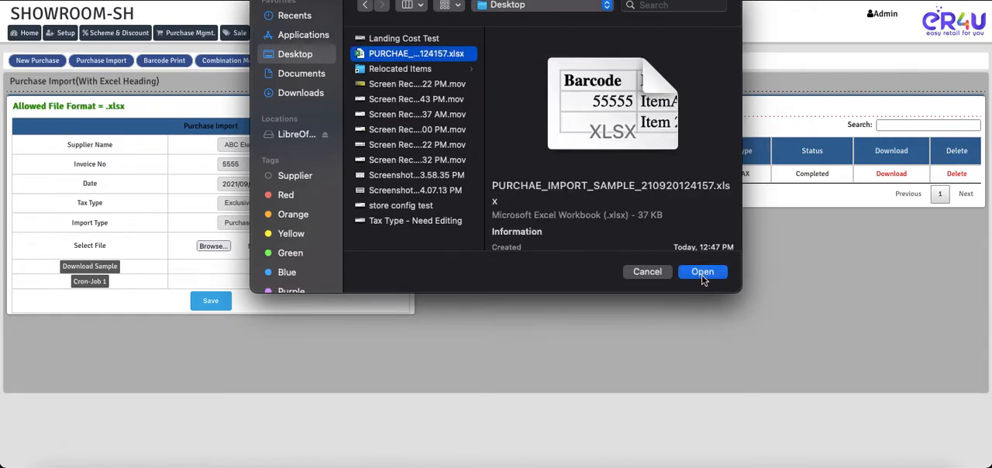
{"action": "left_click", "coordinate": [702, 272]}
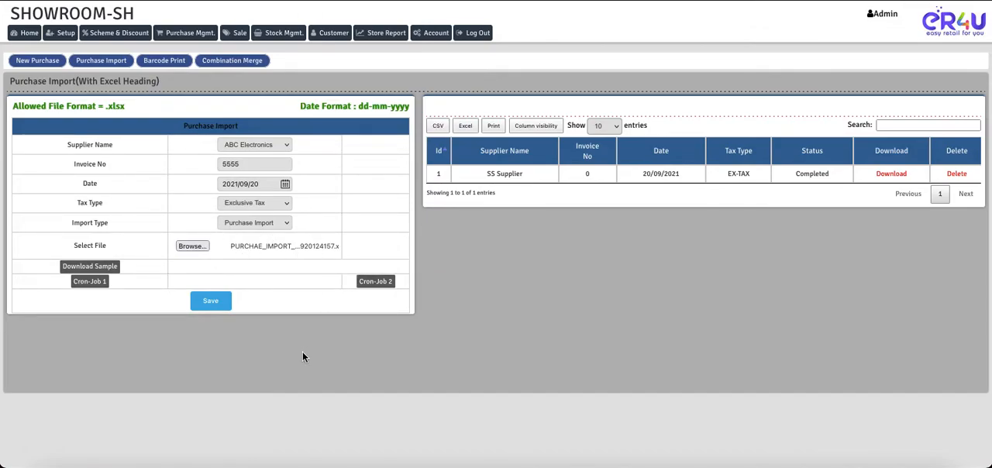
Save the completed purchase import record and confirm adding it.
{"action": "left_click", "coordinate": [216, 304]}
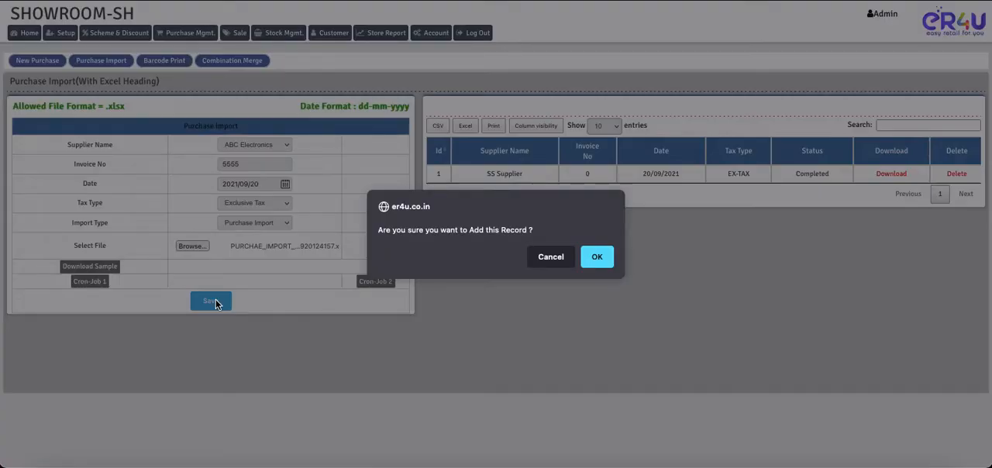
{"action": "left_click", "coordinate": [598, 257]}
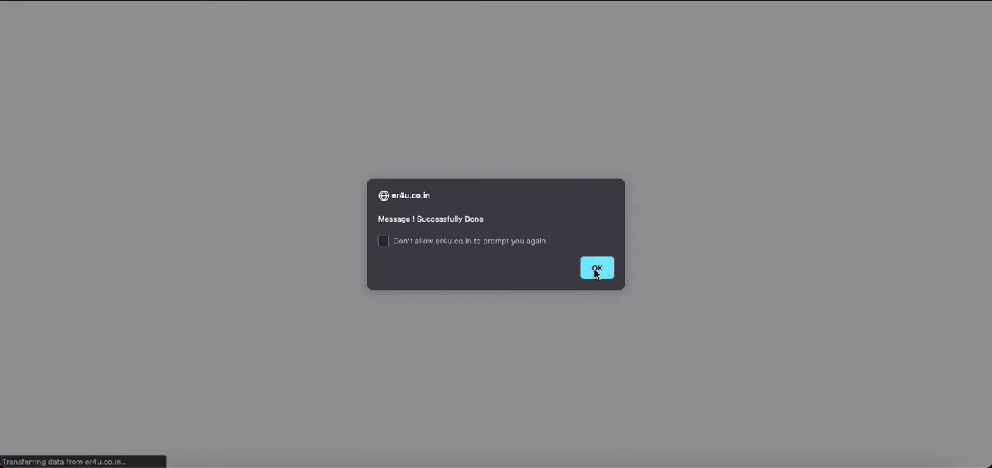
{"action": "left_click", "coordinate": [595, 270]}
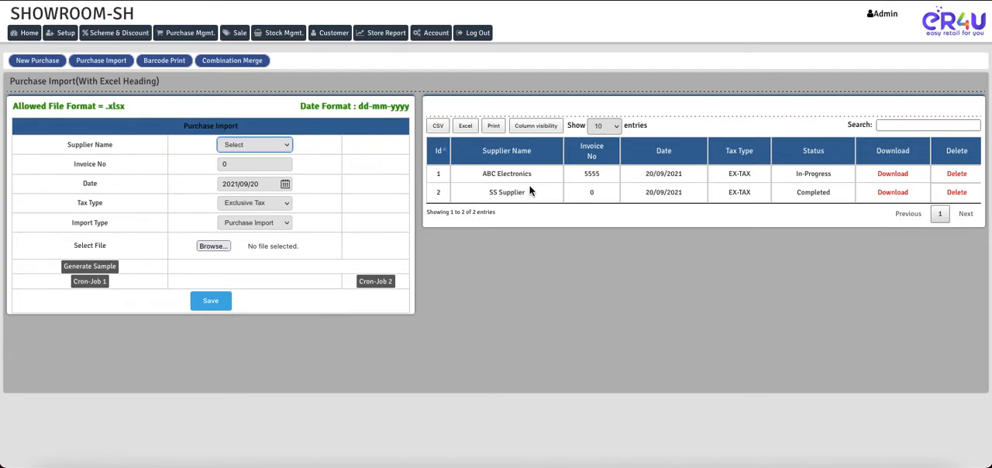
Check the supplier, invoice number, date, tax type and status of the ABC Electronics entry in the import list.
{"action": "left_click", "coordinate": [476, 174]}
{"action": "left_click_drag", "start_coordinate": [474, 173], "coordinate": [828, 176]}
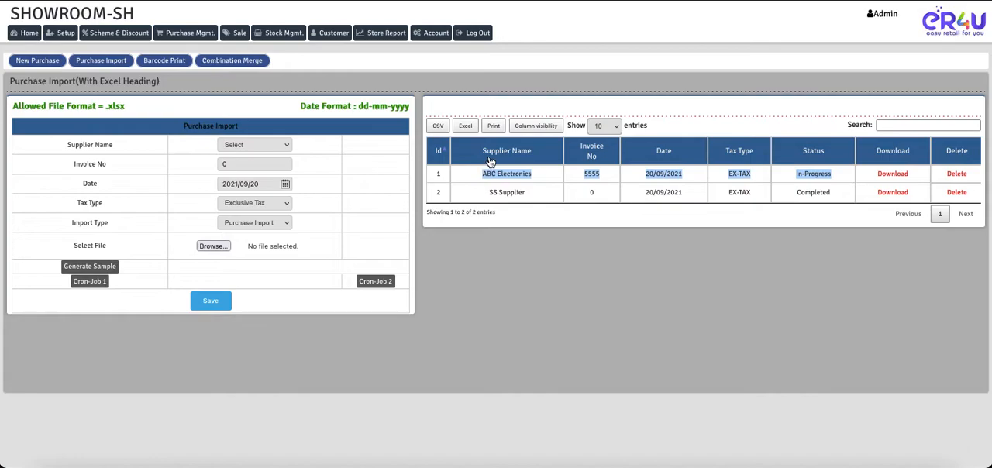
{"action": "left_click", "coordinate": [535, 177]}
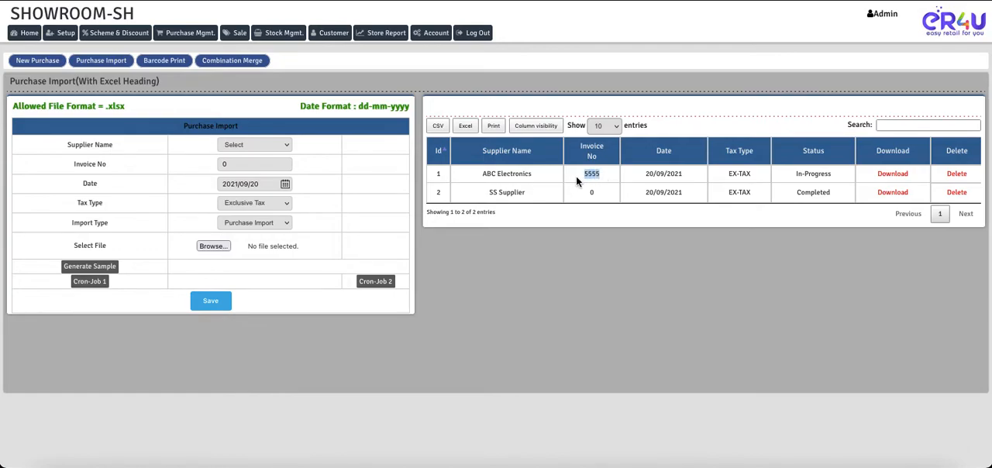
{"action": "left_click", "coordinate": [676, 174]}
{"action": "left_click_drag", "start_coordinate": [676, 175], "coordinate": [649, 174]}
{"action": "left_click_drag", "start_coordinate": [752, 173], "coordinate": [729, 177]}
{"action": "left_click_drag", "start_coordinate": [791, 175], "coordinate": [833, 176]}
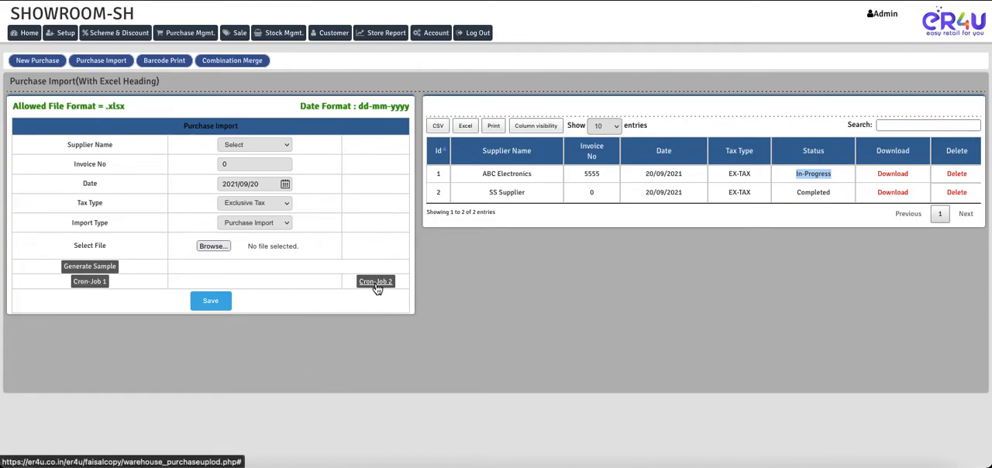
Run Cron-Job 1 to create the item combinations, and check the ABC Electronics import's status.
{"action": "left_click", "coordinate": [89, 285]}
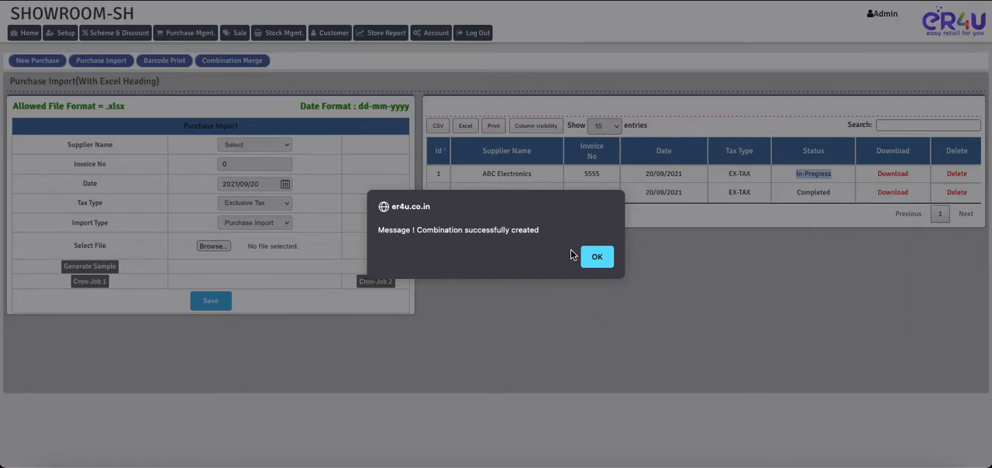
{"action": "left_click", "coordinate": [596, 259]}
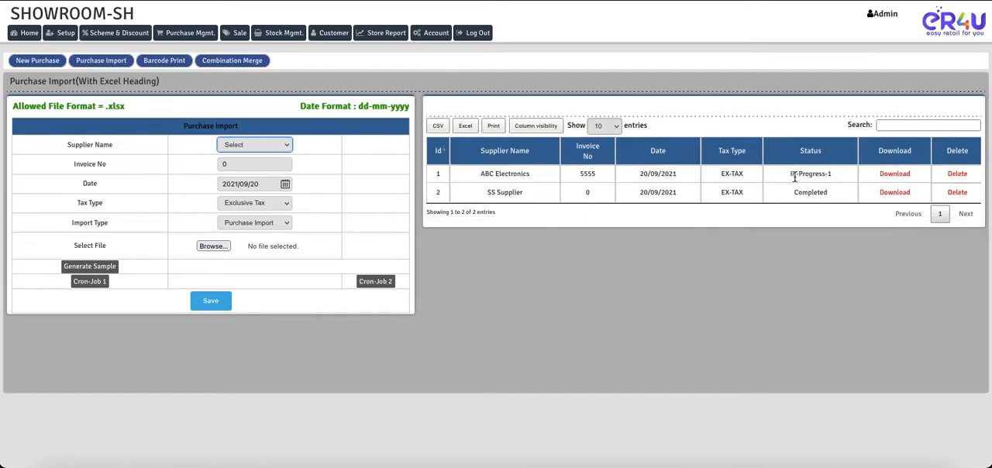
{"action": "left_click_drag", "start_coordinate": [786, 174], "coordinate": [820, 174]}
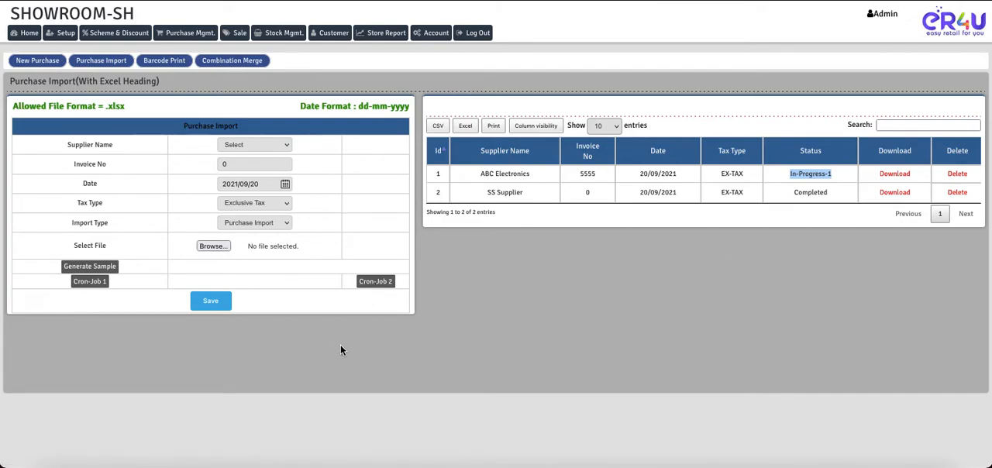
Run Cron-Job 2 to save the imported purchase, and check the ABC Electronics import's status.
{"action": "left_click", "coordinate": [377, 282]}
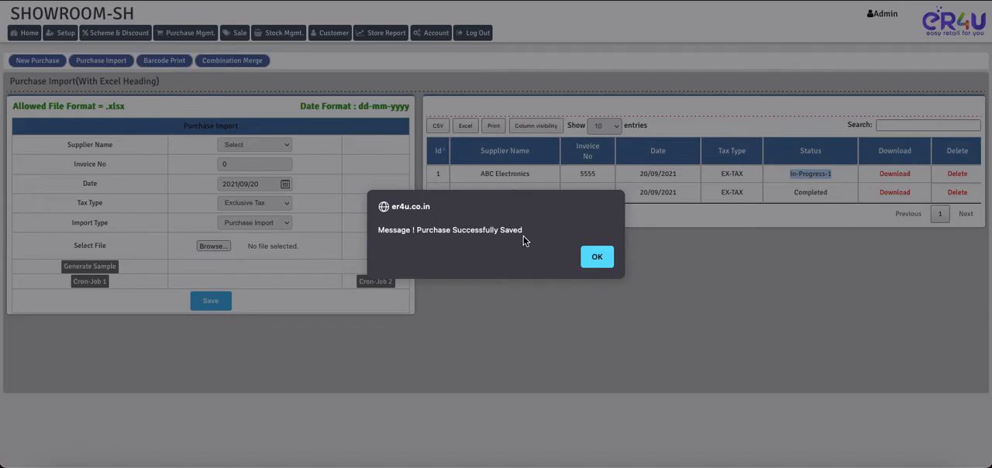
{"action": "left_click", "coordinate": [598, 258]}
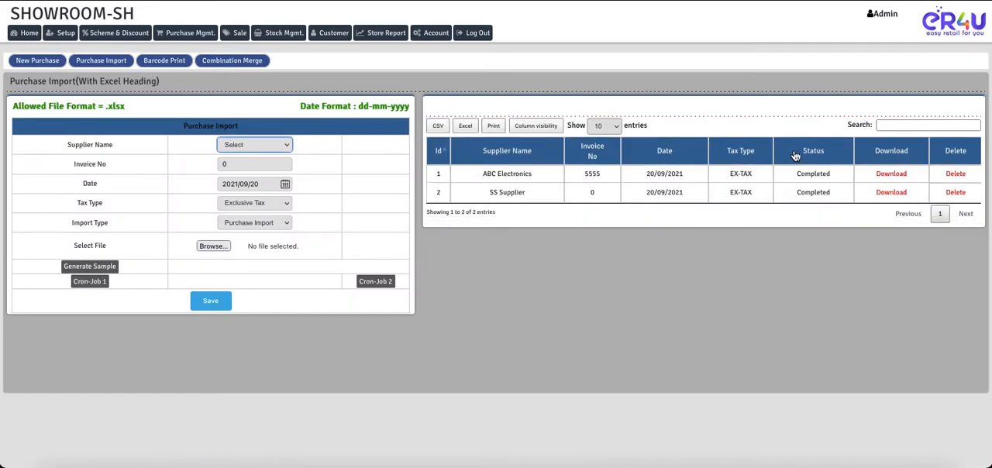
{"action": "left_click_drag", "start_coordinate": [797, 176], "coordinate": [830, 177]}
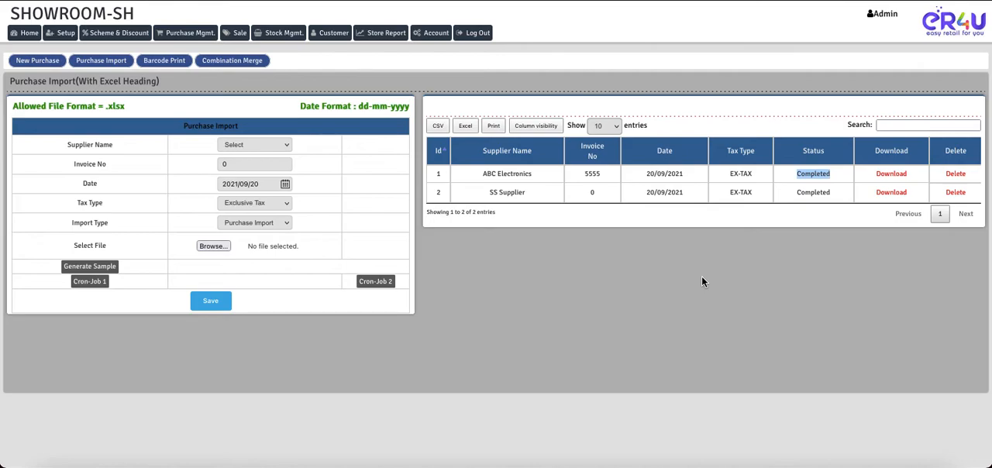
Open the store's Purchase Report in a new browser tab and generate it Bill Wise for 2021/09/20.
{"action": "right_click", "coordinate": [390, 36]}
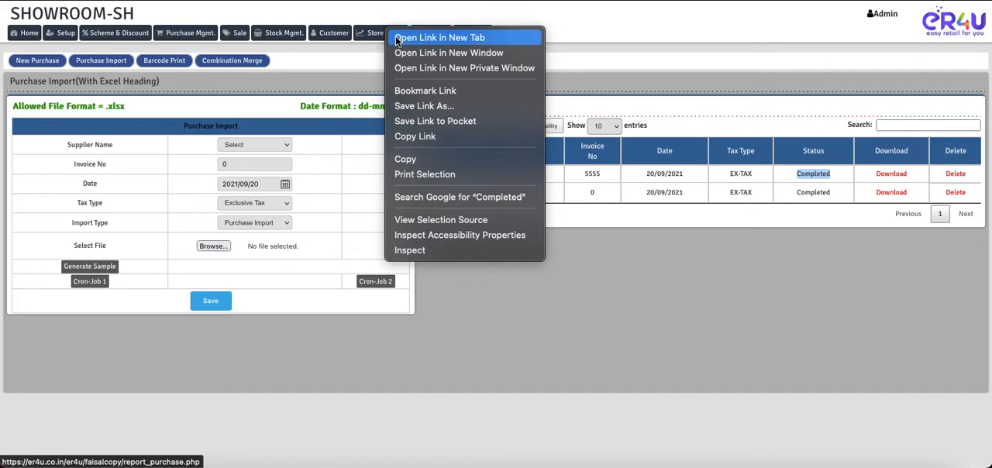
{"action": "left_click", "coordinate": [396, 37]}
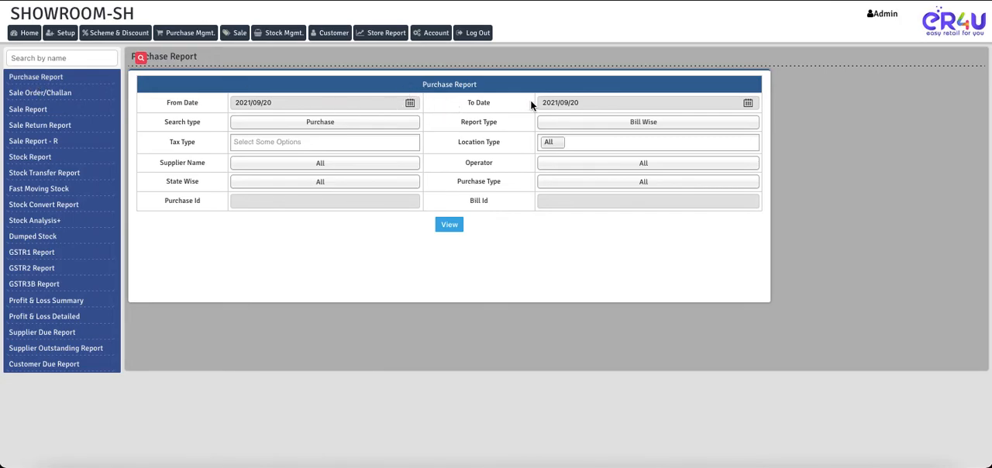
{"action": "left_click", "coordinate": [448, 225]}
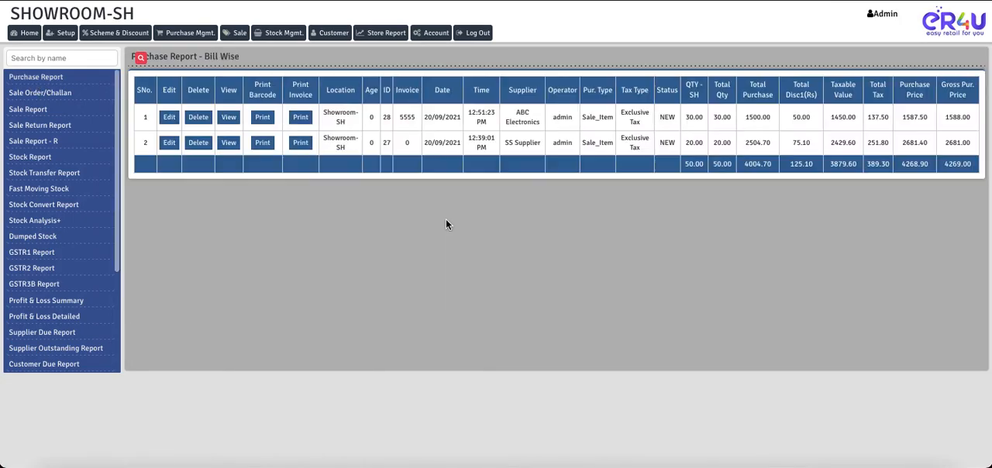
Find the ABC Electronics bill in the purchase report, review its item details, and close the detail view.
{"action": "left_click_drag", "start_coordinate": [577, 153], "coordinate": [549, 149]}
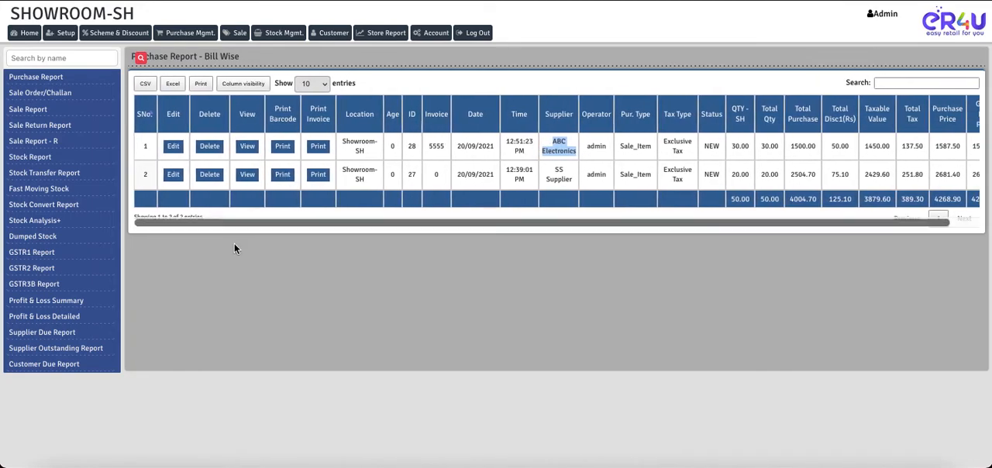
{"action": "left_click", "coordinate": [247, 146]}
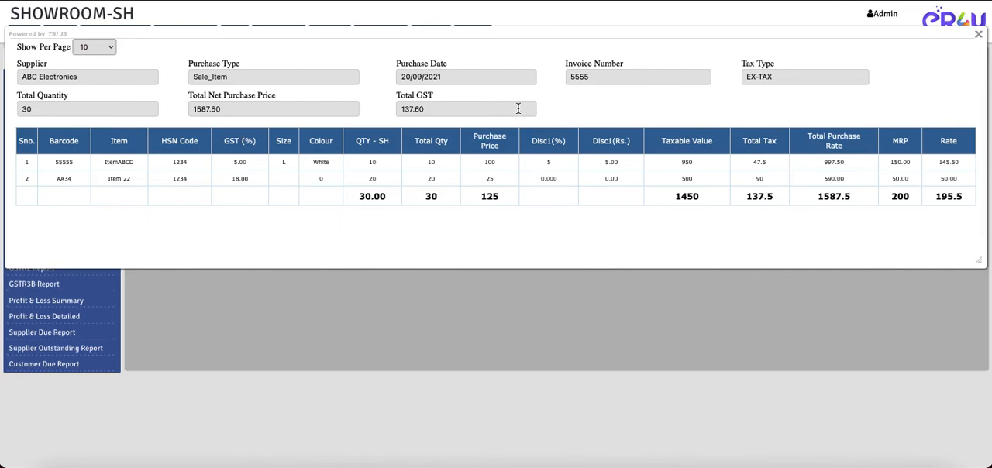
{"action": "left_click", "coordinate": [979, 35]}
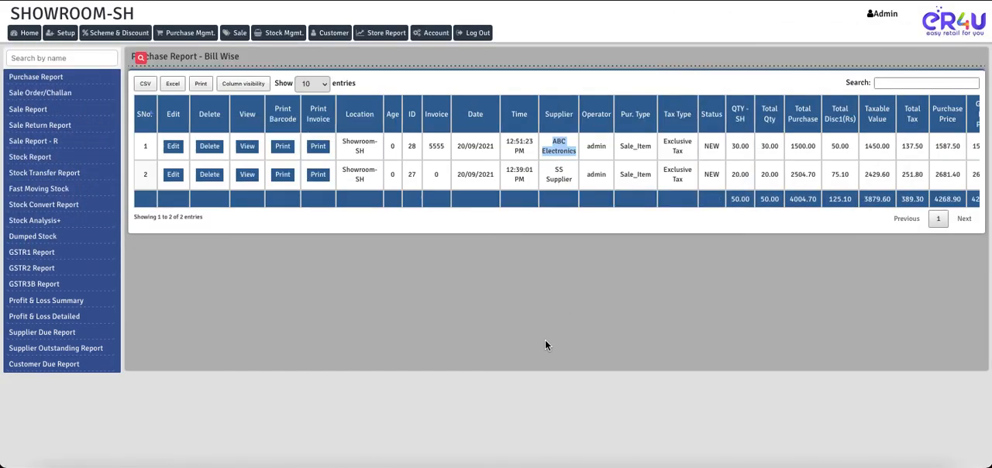